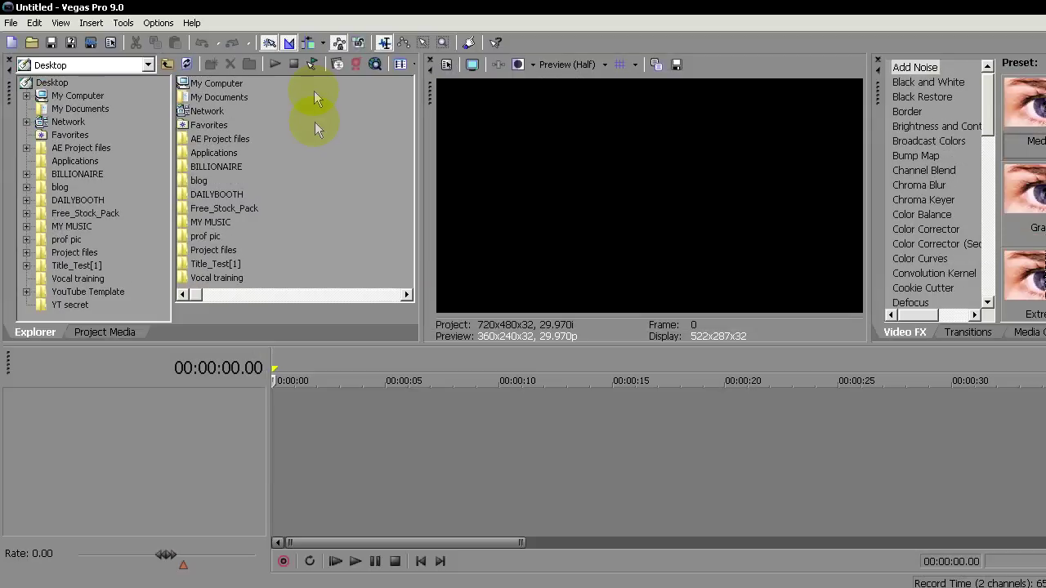
Open Demo reel 2010.mp4 from the FINAL > MV folder and preview it near 7 seconds.
{"action": "left_click", "coordinate": [31, 42]}
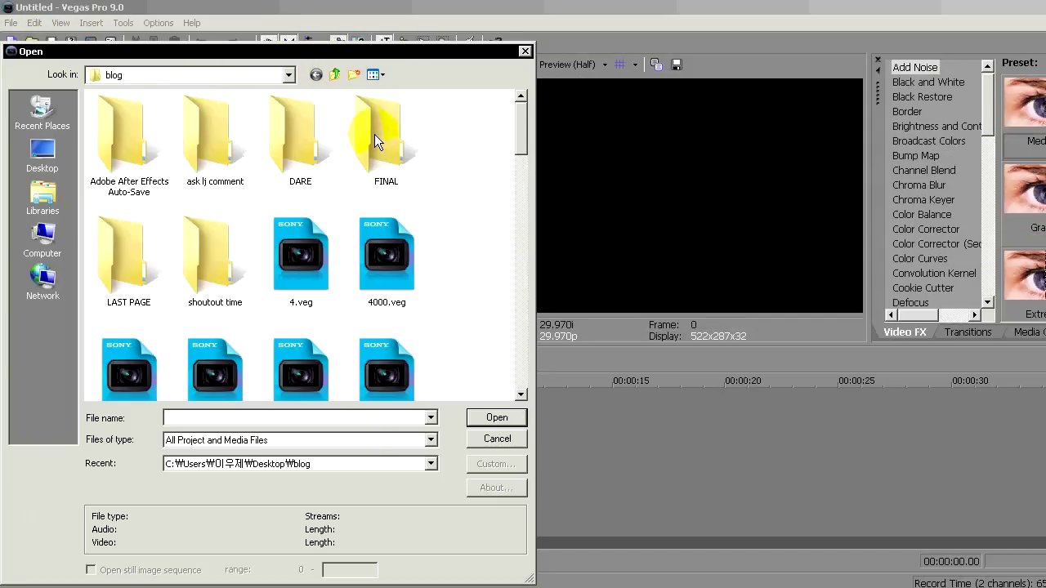
{"action": "double_click", "coordinate": [376, 131]}
{"action": "double_click", "coordinate": [375, 134]}
{"action": "double_click", "coordinate": [221, 143]}
{"action": "double_click", "coordinate": [233, 142]}
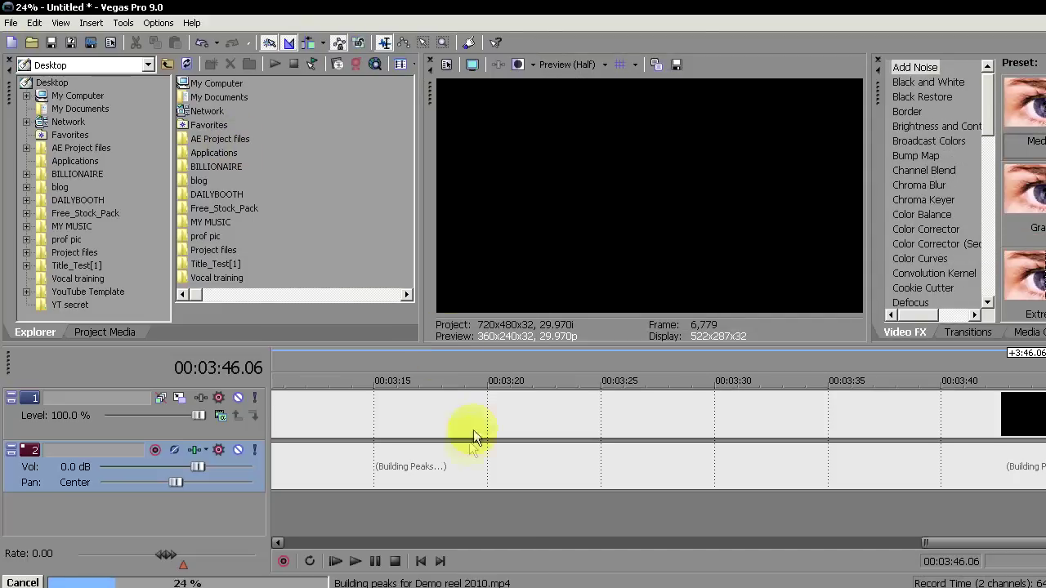
{"action": "scroll", "coordinate": [464, 433], "scroll_direction": "down", "scroll_amount": 5}
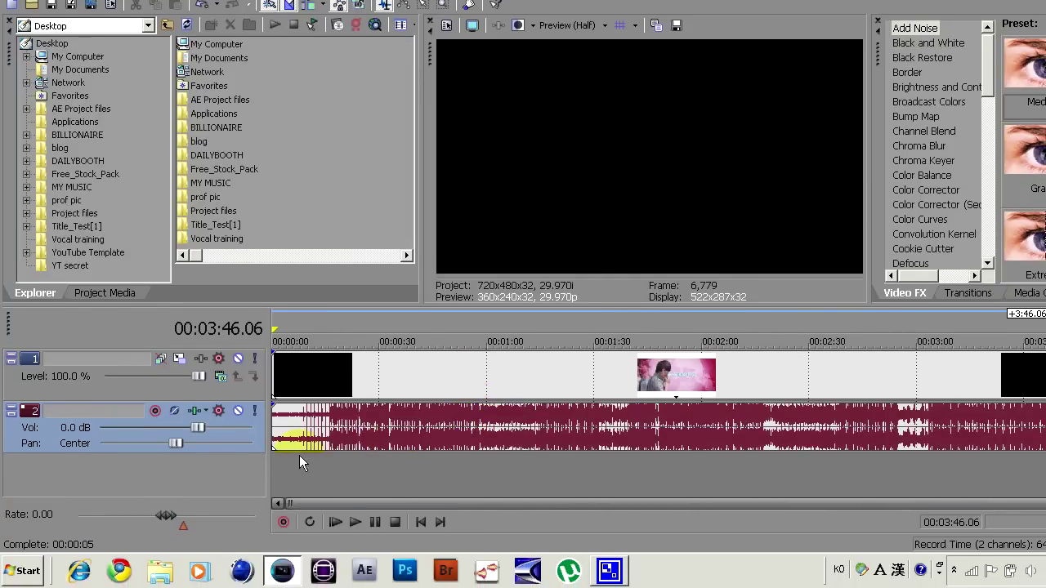
{"action": "left_click", "coordinate": [299, 455]}
Scrub the reel at about 45 s, 1:38, 2:21, 3:01, 1:12 and 30 s.
{"action": "left_click", "coordinate": [435, 457]}
{"action": "left_click", "coordinate": [620, 455]}
{"action": "left_click", "coordinate": [780, 454]}
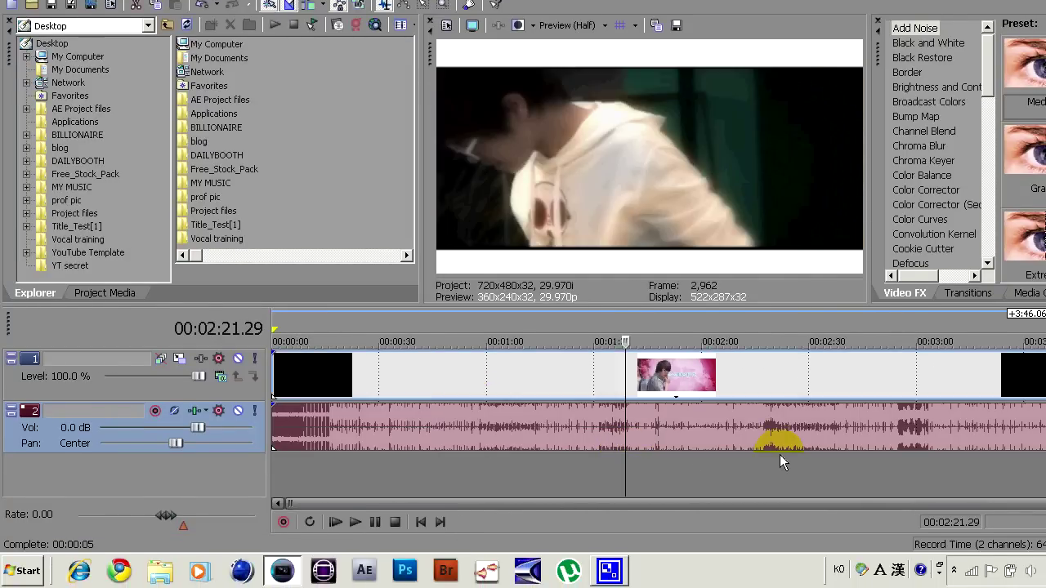
{"action": "left_click", "coordinate": [919, 454]}
{"action": "left_click", "coordinate": [532, 455]}
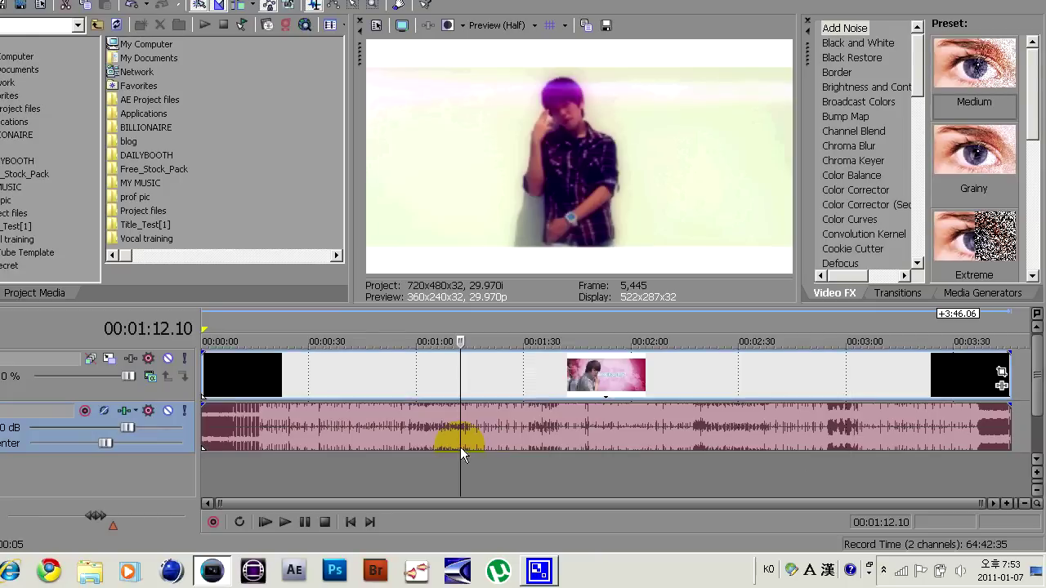
{"action": "left_click", "coordinate": [312, 447]}
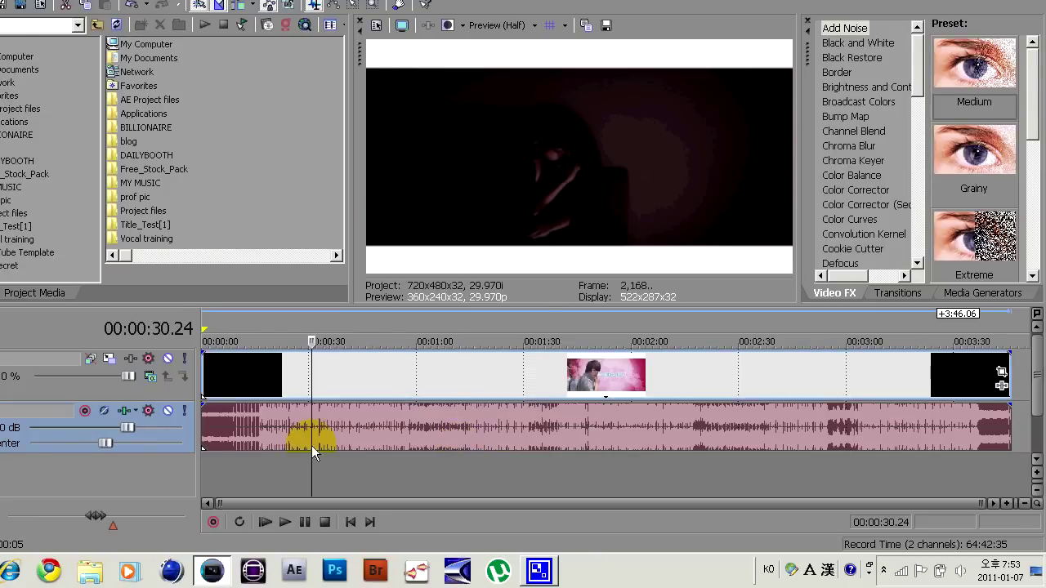
Play the clip from 00:00:19.12 and stop back at that position.
{"action": "left_click", "coordinate": [270, 445]}
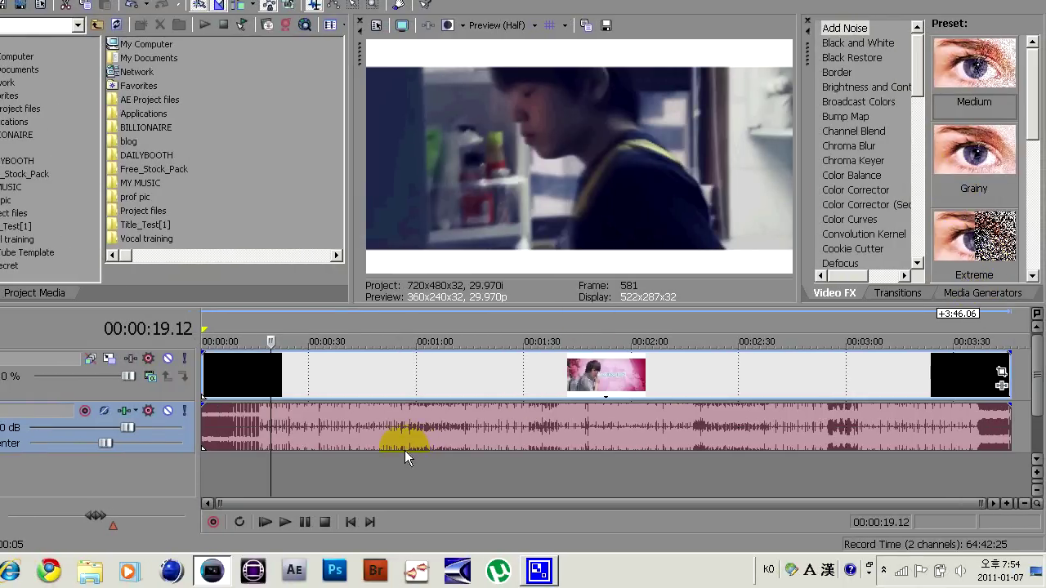
{"action": "key", "text": "space"}
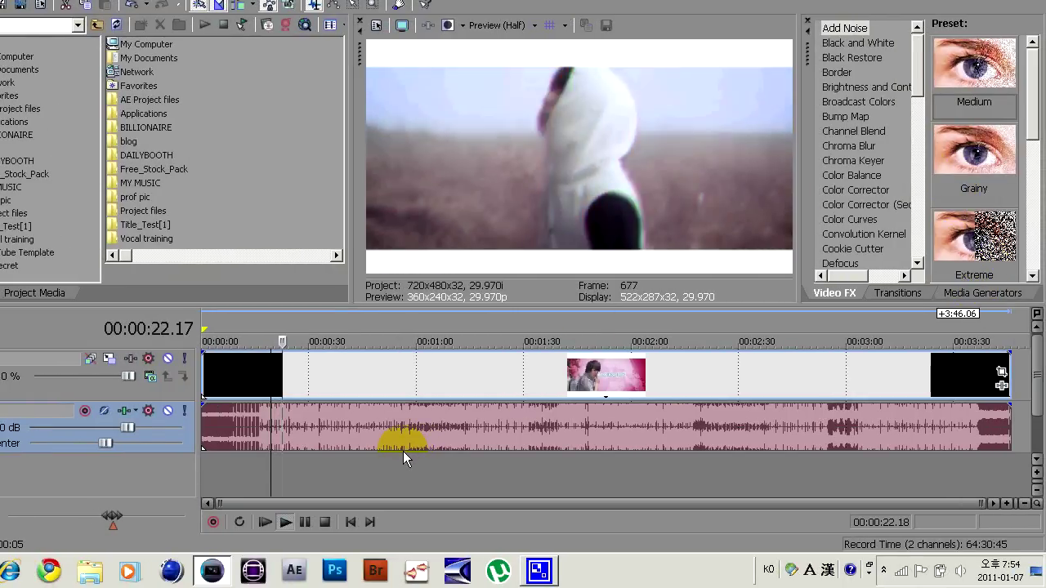
{"action": "key", "text": "space"}
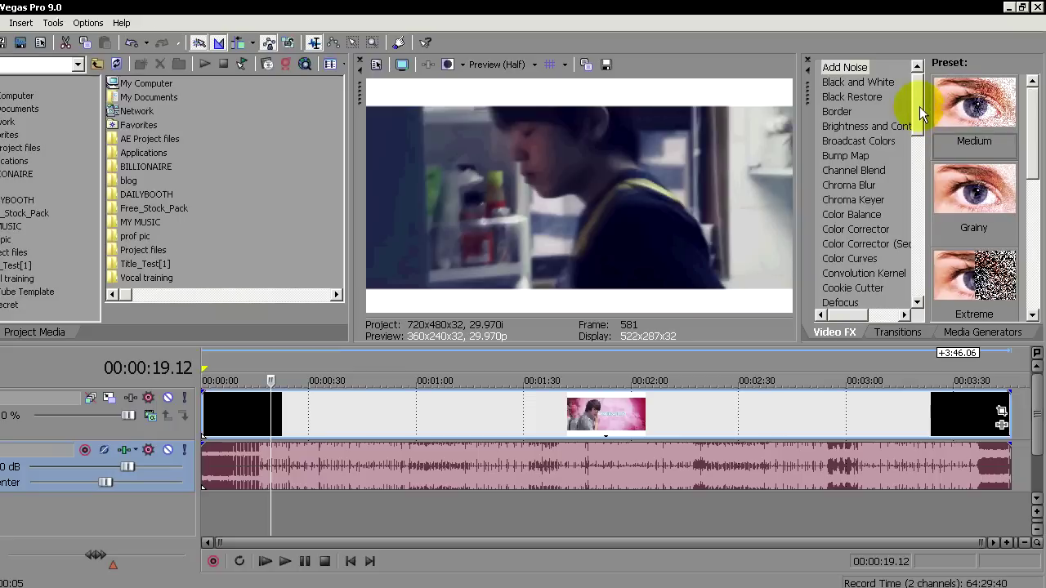
Drag the Glint effect's Sparkle preset from Video FX onto the Demo reel clip.
{"action": "left_click_drag", "start_coordinate": [920, 107], "coordinate": [923, 173]}
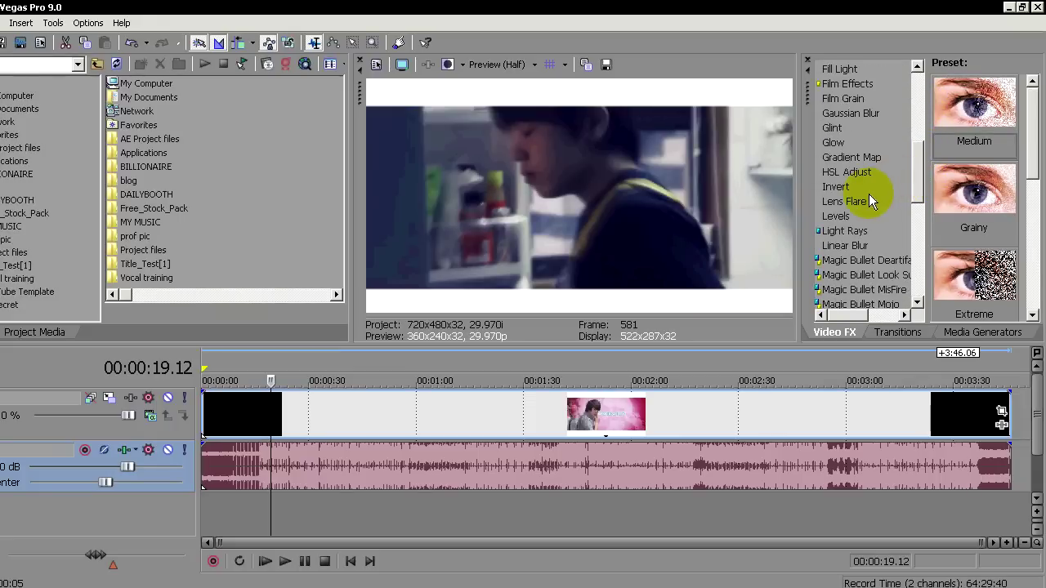
{"action": "left_click", "coordinate": [832, 128]}
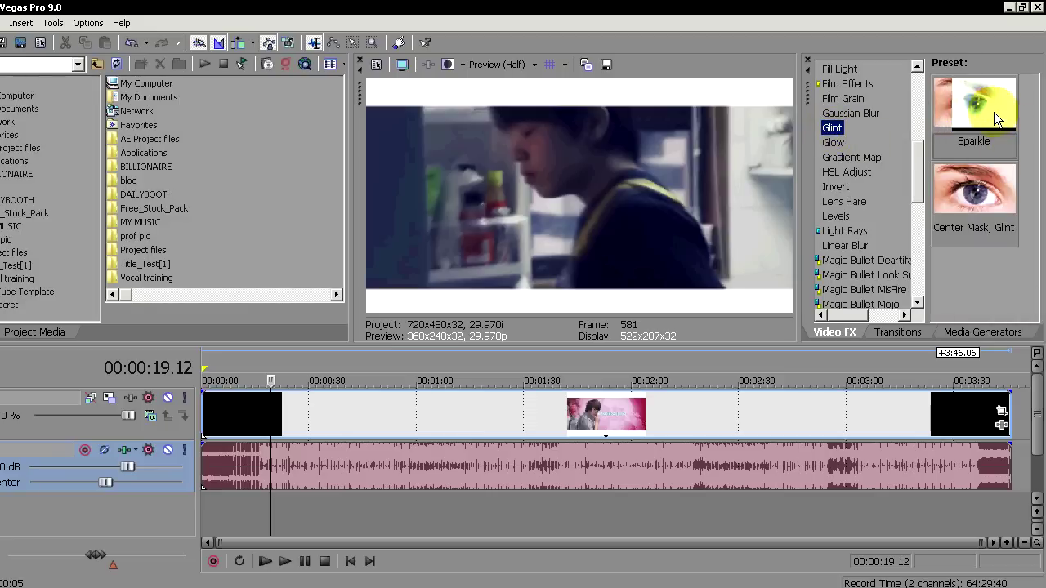
{"action": "left_click_drag", "start_coordinate": [994, 112], "coordinate": [336, 416]}
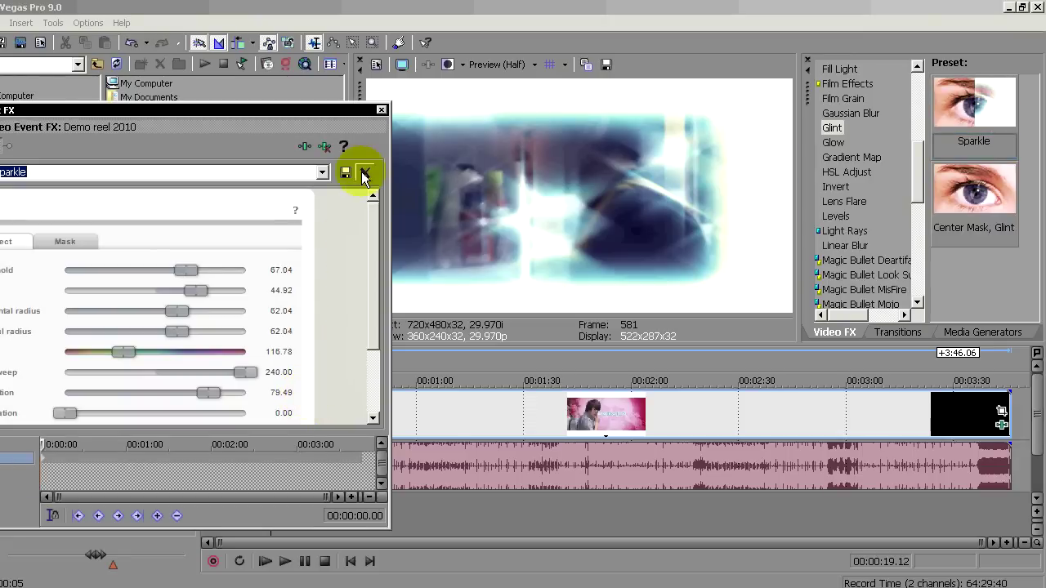
{"action": "left_click", "coordinate": [380, 109]}
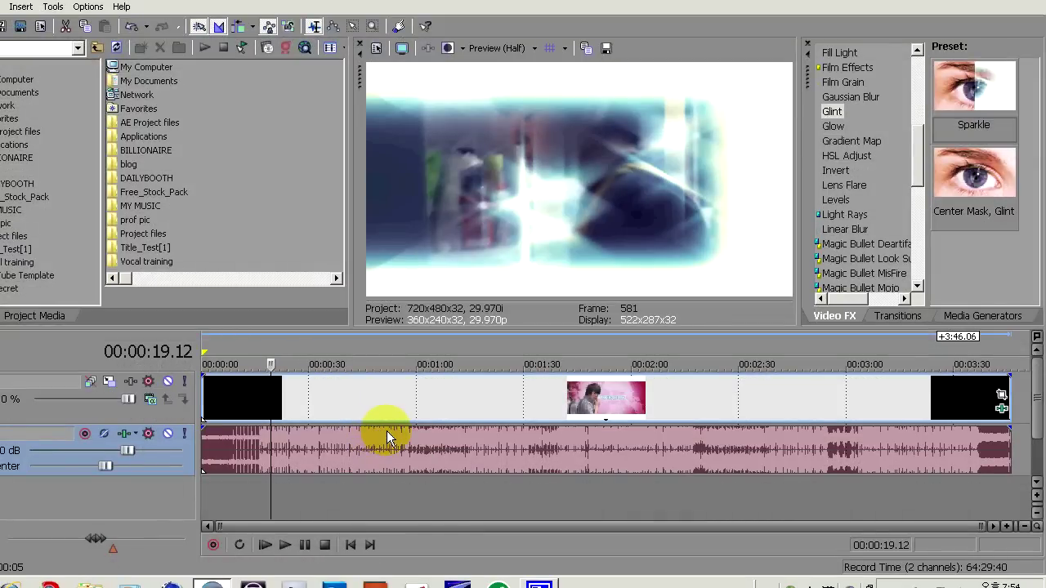
{"action": "key", "text": "space"}
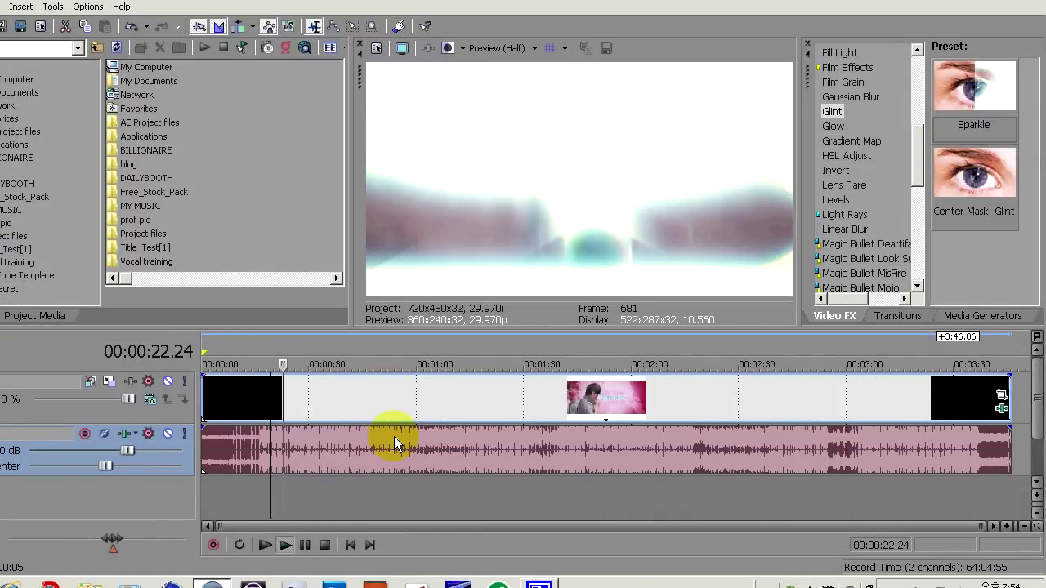
{"action": "key", "text": "space"}
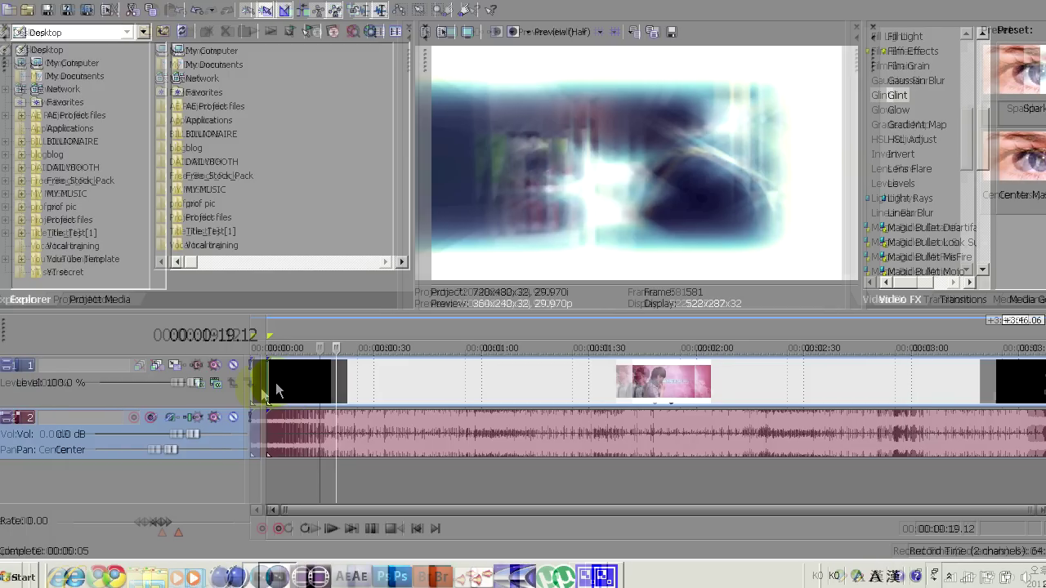
Trim off the clip's beginning and move it to start at 00:00:00.
{"action": "left_click", "coordinate": [244, 381]}
{"action": "left_click_drag", "start_coordinate": [276, 382], "coordinate": [333, 385]}
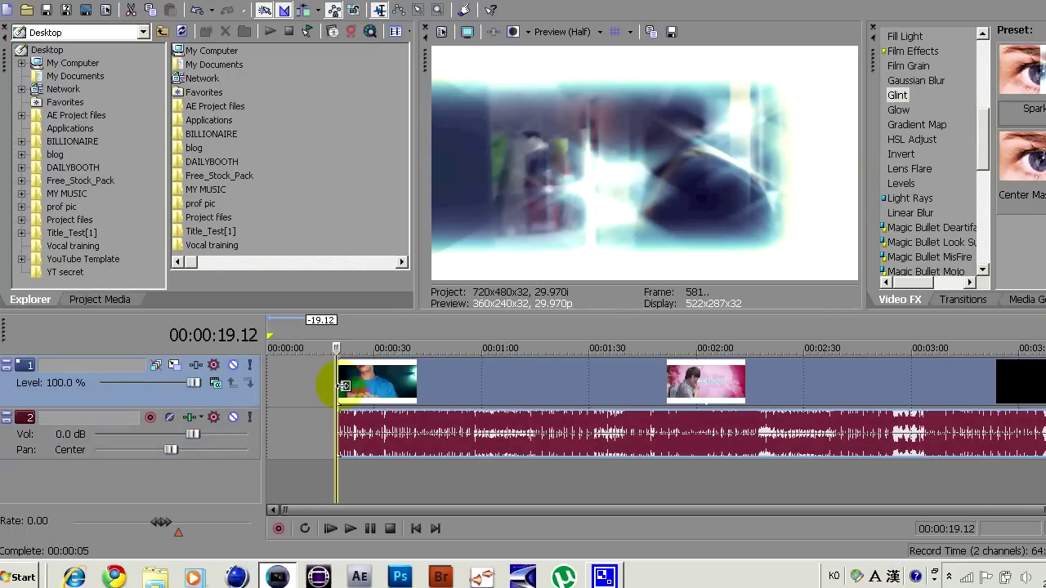
{"action": "left_click_drag", "start_coordinate": [647, 385], "coordinate": [306, 400]}
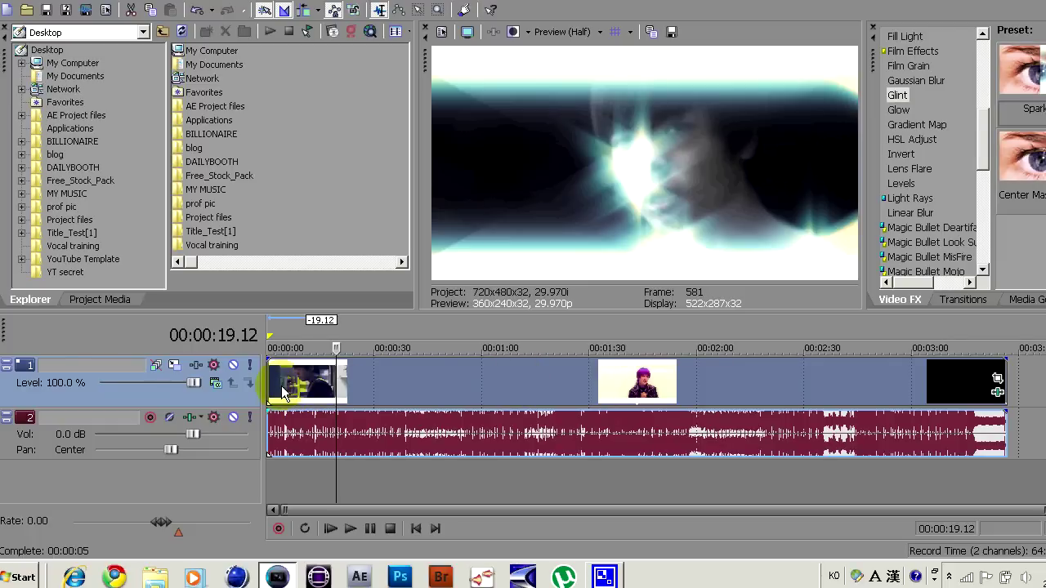
Mark a time selection from 00:00:00.00 to 00:00:28.23.
{"action": "left_click_drag", "start_coordinate": [273, 340], "coordinate": [370, 347]}
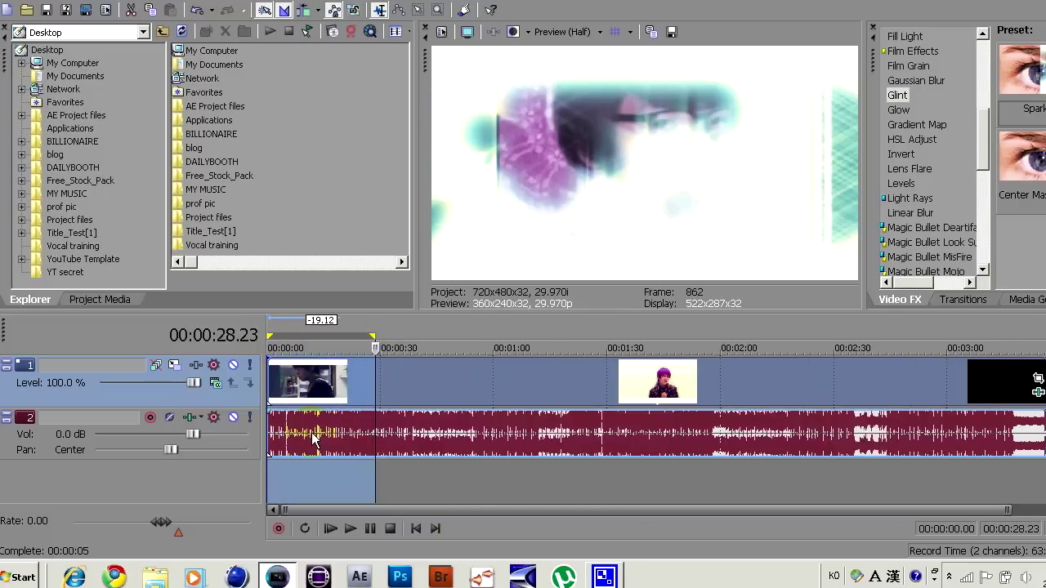
{"action": "scroll", "coordinate": [335, 365], "scroll_direction": "up", "scroll_amount": 2}
{"action": "scroll", "coordinate": [310, 369], "scroll_direction": "up", "scroll_amount": 2}
{"action": "scroll", "coordinate": [309, 368], "scroll_direction": "down", "scroll_amount": 2}
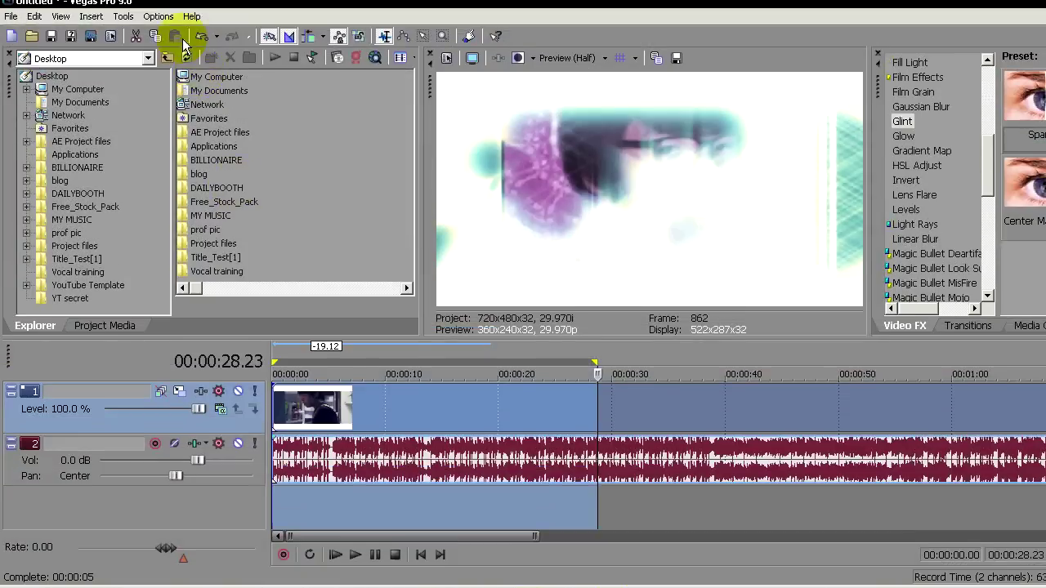
Clear the time selection and build a Dynamic RAM Preview of the first few seconds.
{"action": "left_click", "coordinate": [161, 16]}
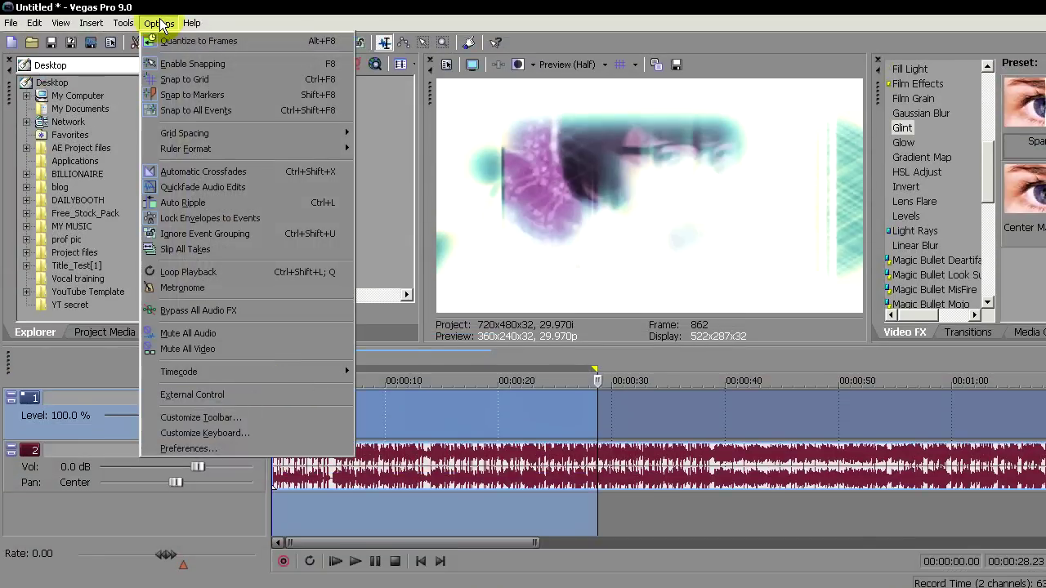
{"action": "mouse_move", "coordinate": [124, 23]}
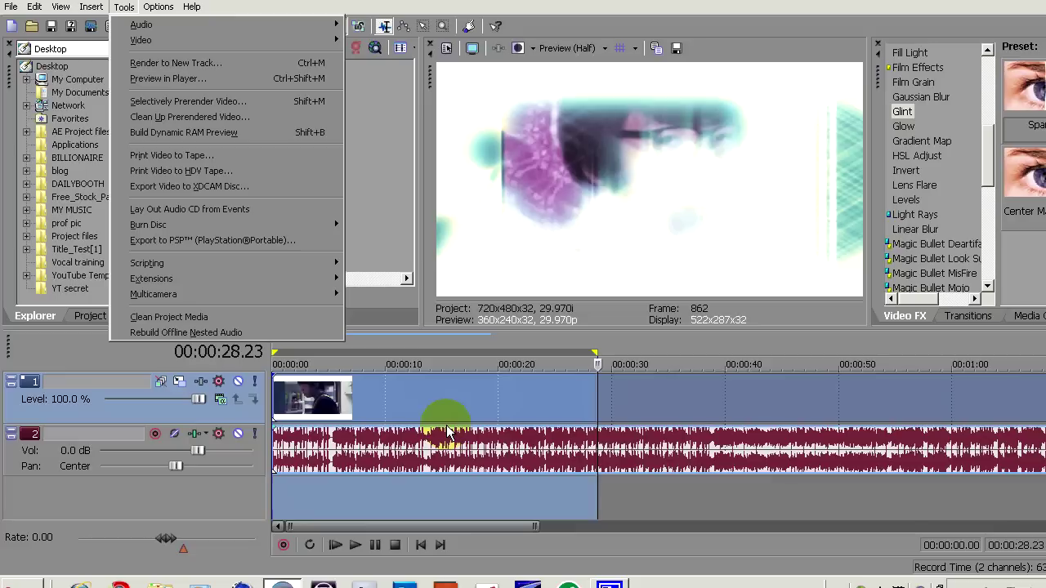
{"action": "left_click", "coordinate": [455, 385]}
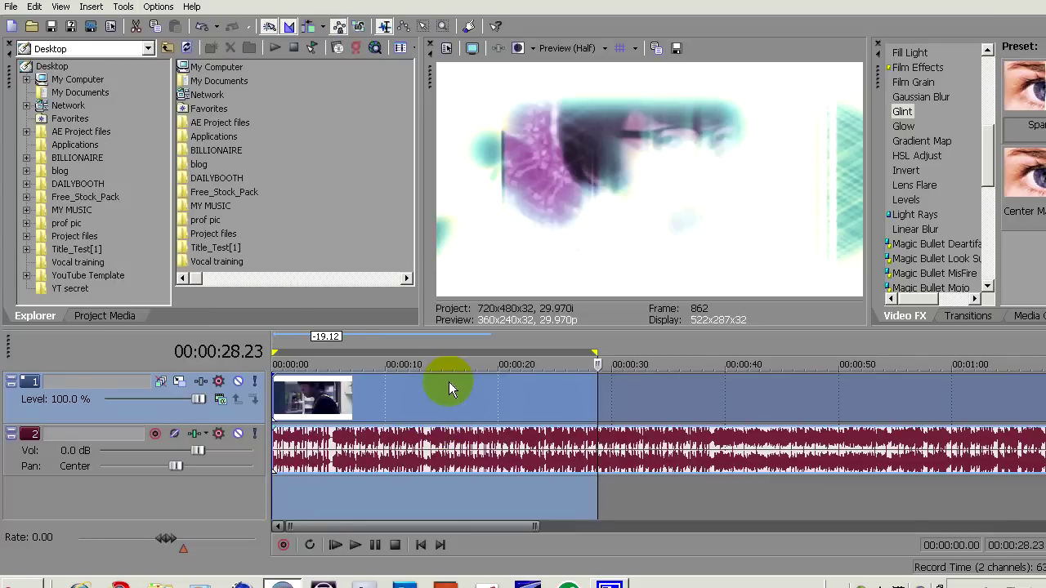
{"action": "left_click", "coordinate": [446, 415]}
{"action": "key", "text": "ctrl+Home"}
{"action": "key", "text": "space"}
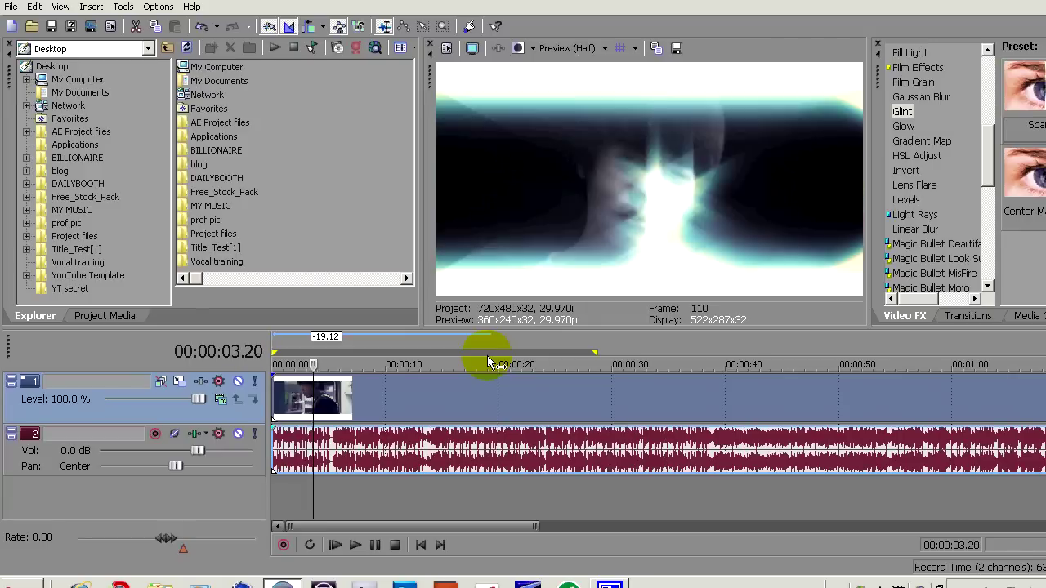
{"action": "key", "text": "space"}
{"action": "key", "text": "space"}
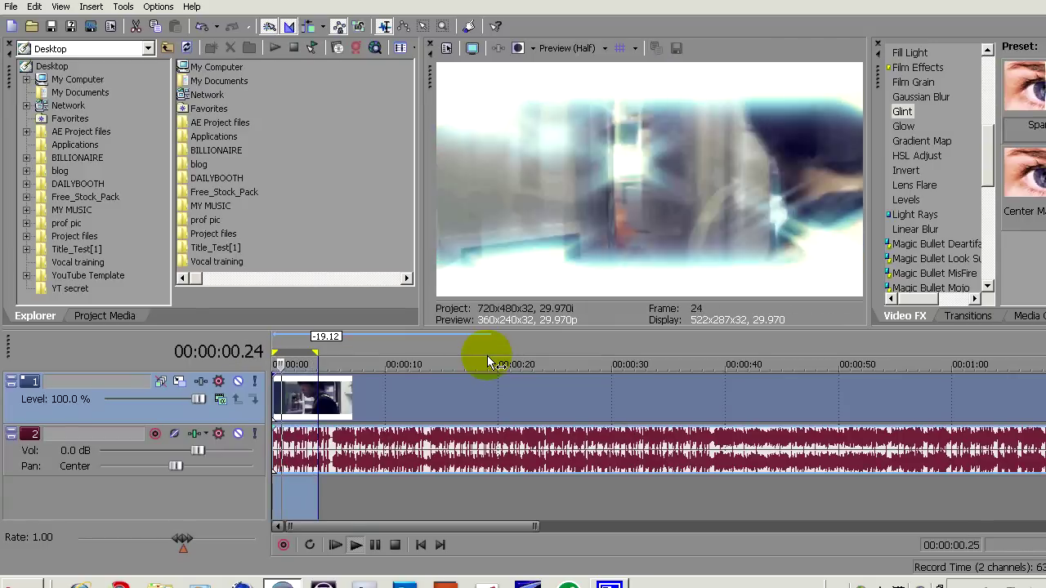
{"action": "key", "text": "Return"}
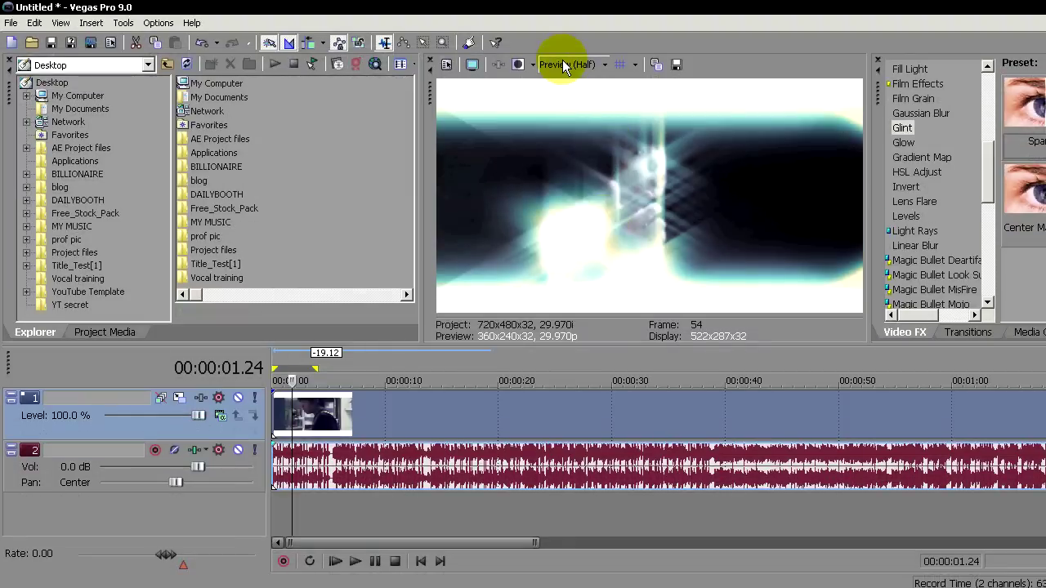
Set the preview quality to Best (Full).
{"action": "left_click", "coordinate": [562, 49]}
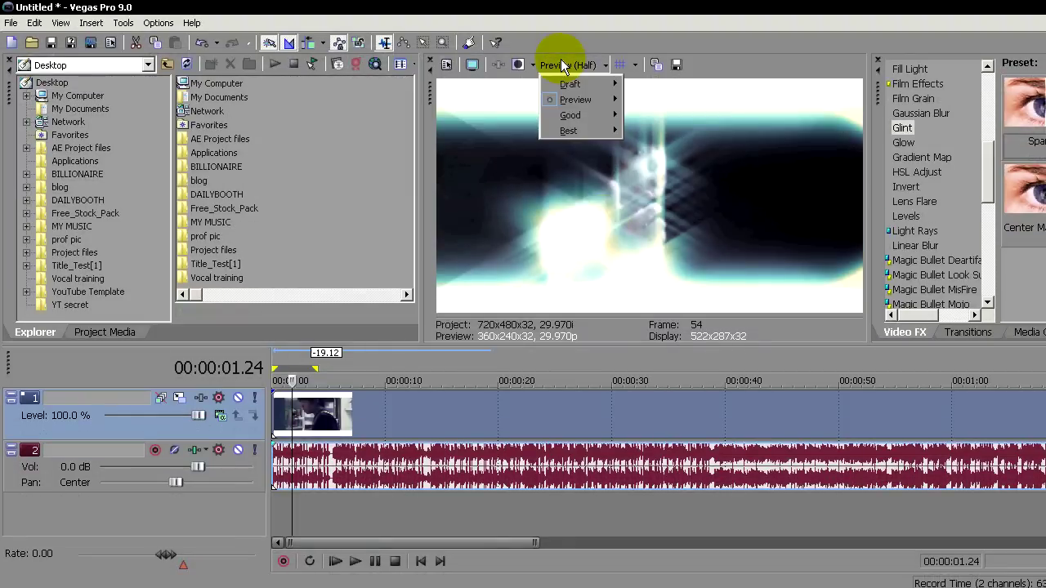
{"action": "mouse_move", "coordinate": [587, 130]}
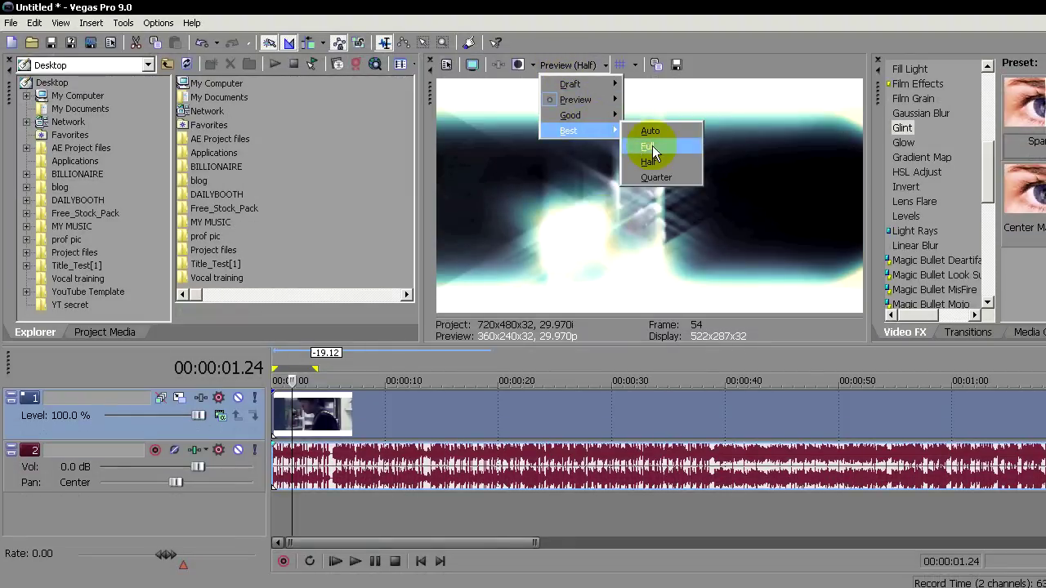
{"action": "left_click", "coordinate": [334, 413]}
Return to the clip's start and step forward through its first frames.
{"action": "left_click", "coordinate": [315, 415]}
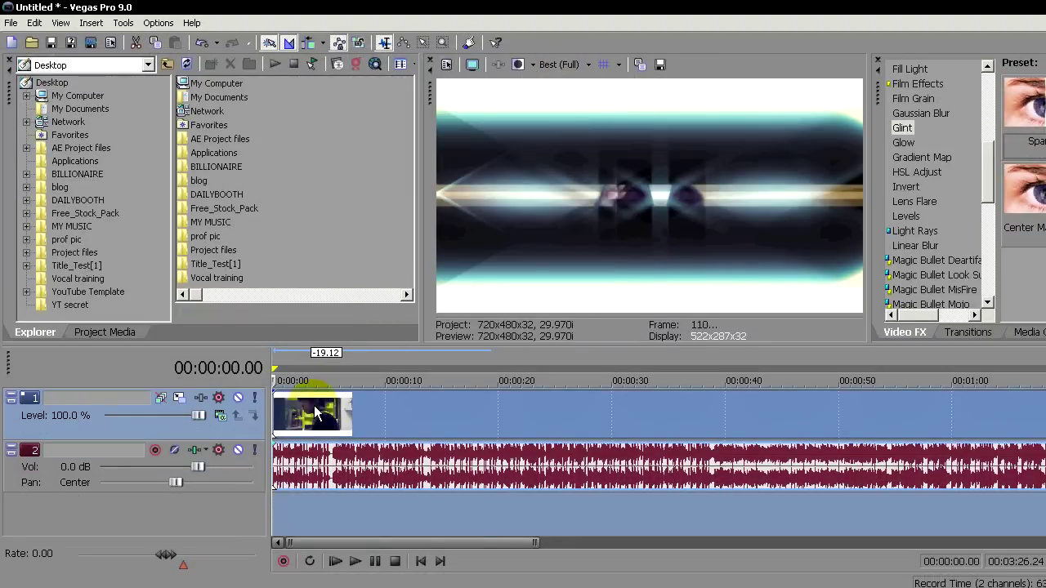
{"action": "left_click", "coordinate": [332, 405]}
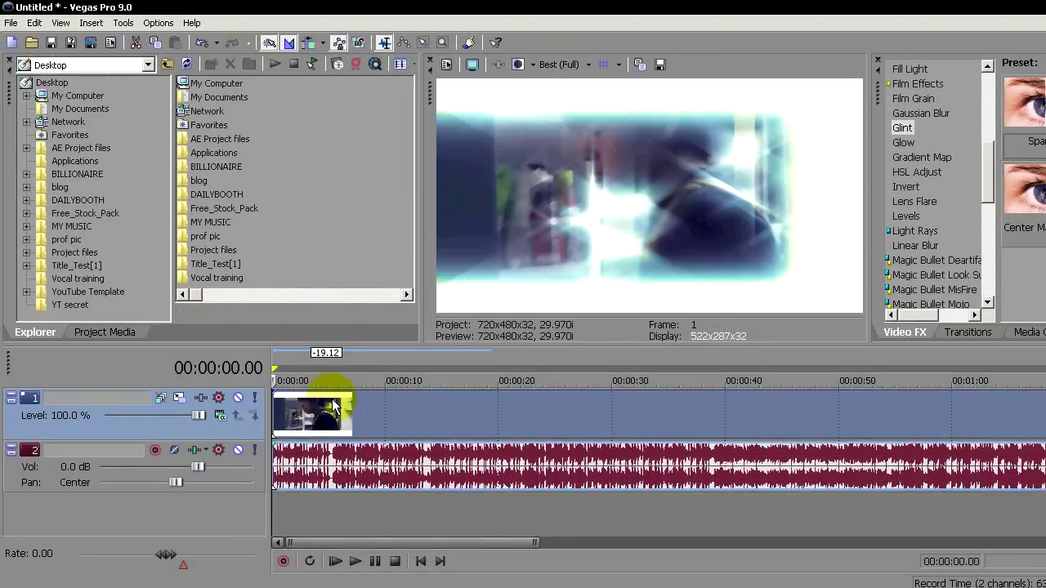
{"action": "key", "text": "Right"}
{"action": "key", "text": "Right"}
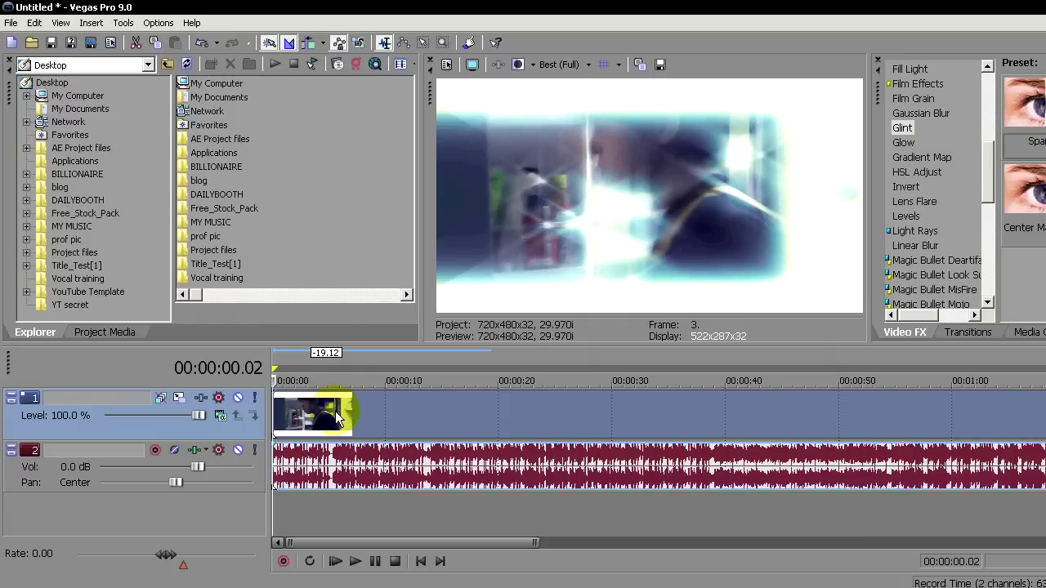
{"action": "key", "text": "Right"}
{"action": "key", "text": "Right"}
{"action": "key", "text": "Right"}
{"action": "key", "text": "Right"}
{"action": "key", "text": "Right"}
{"action": "key", "text": "Right"}
{"action": "key", "text": "Right"}
{"action": "key", "text": "Right"}
{"action": "key", "text": "Right"}
{"action": "key", "text": "Right"}
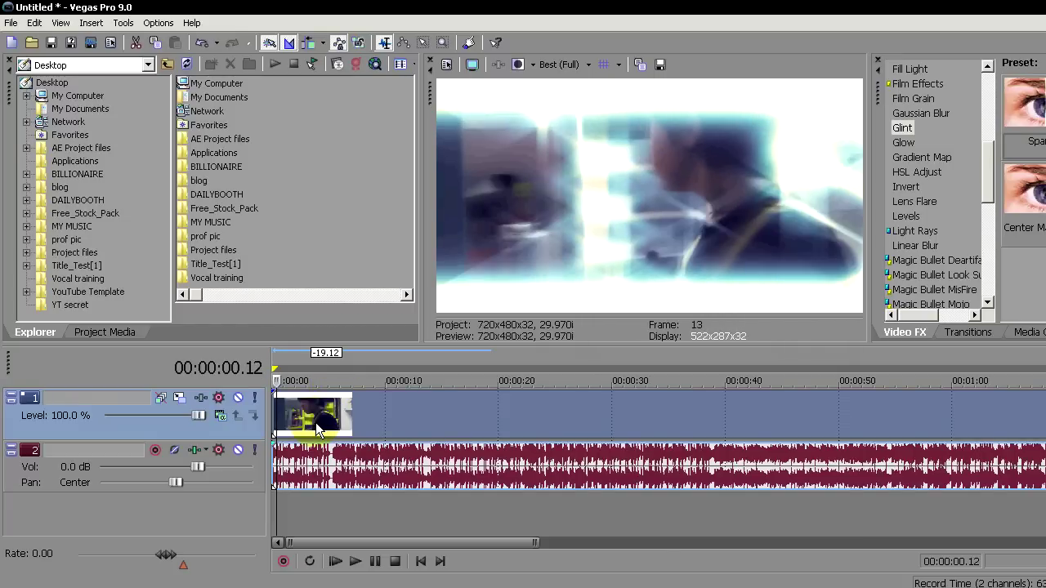
Step through the first frames of the Glint clip with the arrow keys.
{"action": "key", "text": "Right"}
{"action": "key", "text": "Right"}
{"action": "key", "text": "Right"}
{"action": "key", "text": "Right"}
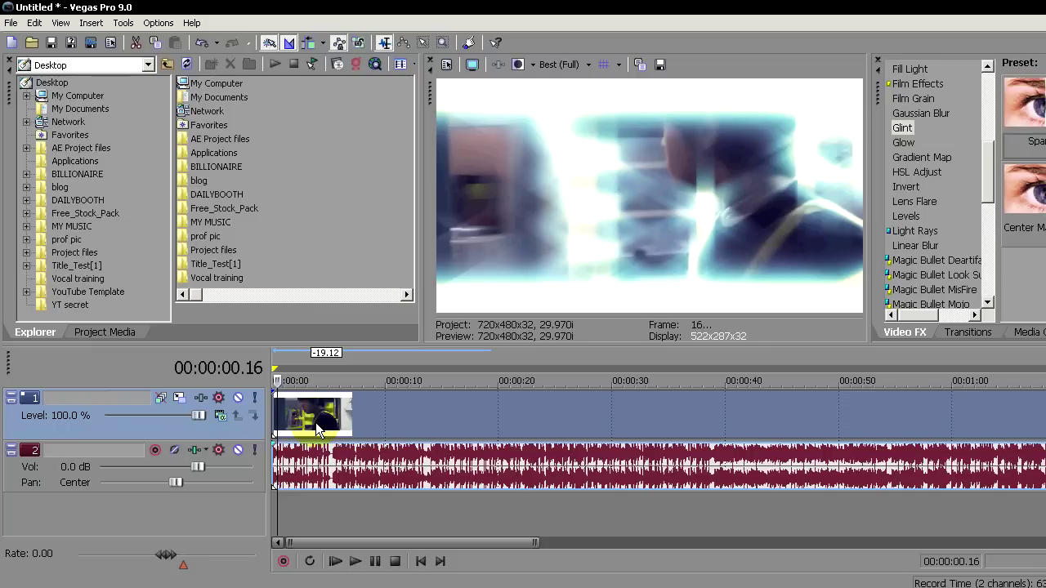
{"action": "key", "text": "Right"}
{"action": "key", "text": "Right"}
{"action": "key", "text": "Right"}
{"action": "key", "text": "Right"}
{"action": "key", "text": "Right"}
{"action": "key", "text": "Right"}
{"action": "key", "text": "Right"}
{"action": "key", "text": "Right"}
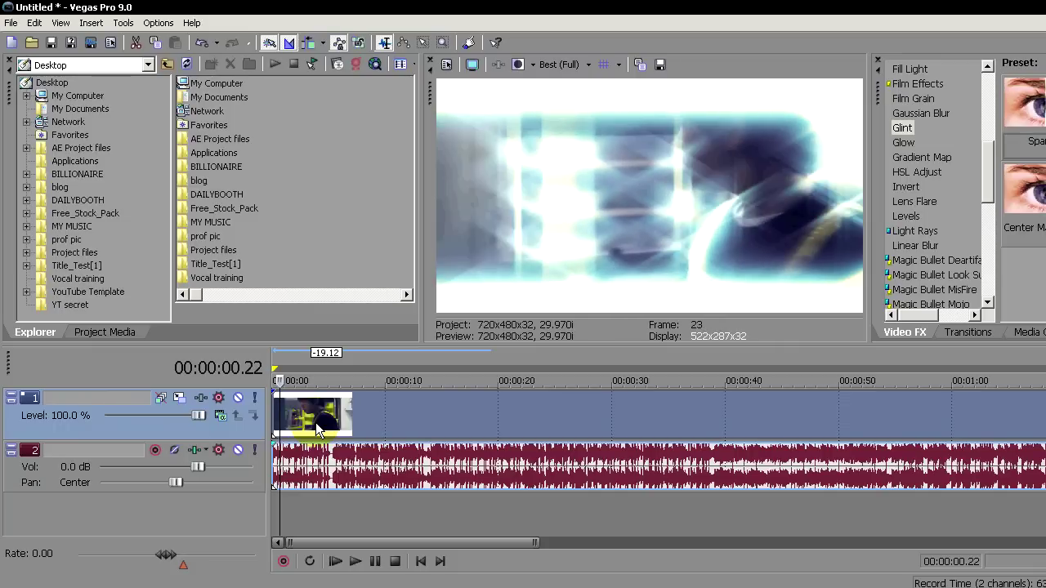
{"action": "key", "text": "Home"}
{"action": "key", "text": "Right"}
{"action": "key", "text": "Right"}
{"action": "key", "text": "Right"}
{"action": "key", "text": "Right"}
{"action": "key", "text": "Right"}
{"action": "key", "text": "Right"}
{"action": "key", "text": "Right"}
{"action": "key", "text": "Right"}
{"action": "key", "text": "Right"}
{"action": "key", "text": "Right"}
{"action": "key", "text": "Right"}
{"action": "key", "text": "Right"}
{"action": "key", "text": "Right"}
{"action": "key", "text": "Right"}
{"action": "key", "text": "Right"}
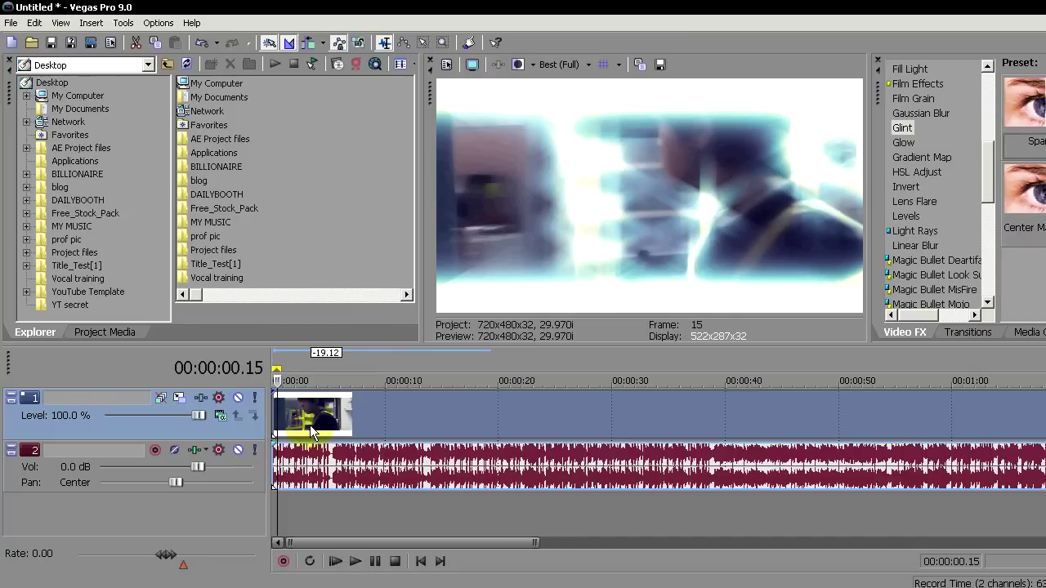
Zoom the timeline, briefly lower then restore the clip's opacity to 100 %.
{"action": "scroll", "coordinate": [316, 439], "scroll_direction": "up", "scroll_amount": 2}
{"action": "scroll", "coordinate": [315, 439], "scroll_direction": "up", "scroll_amount": 5}
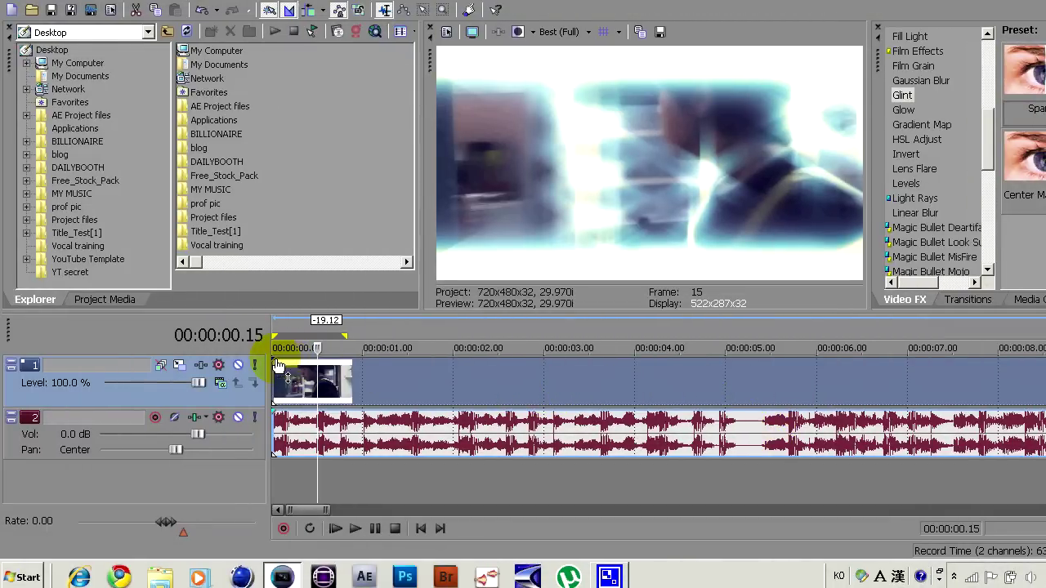
{"action": "left_click_drag", "start_coordinate": [278, 365], "coordinate": [400, 362]}
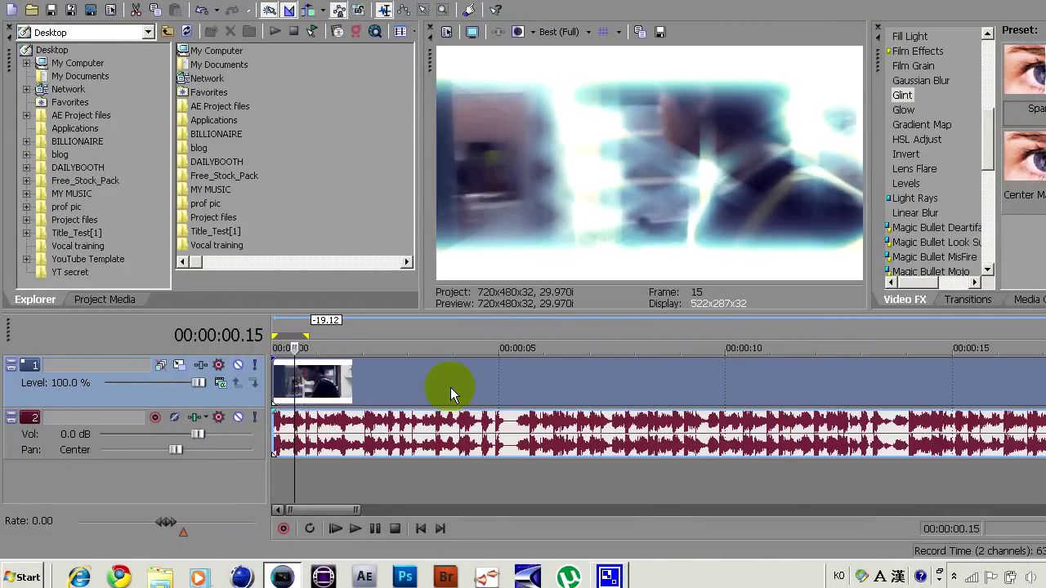
{"action": "scroll", "coordinate": [451, 388], "scroll_direction": "down", "scroll_amount": 6}
{"action": "scroll", "coordinate": [481, 388], "scroll_direction": "down", "scroll_amount": 2}
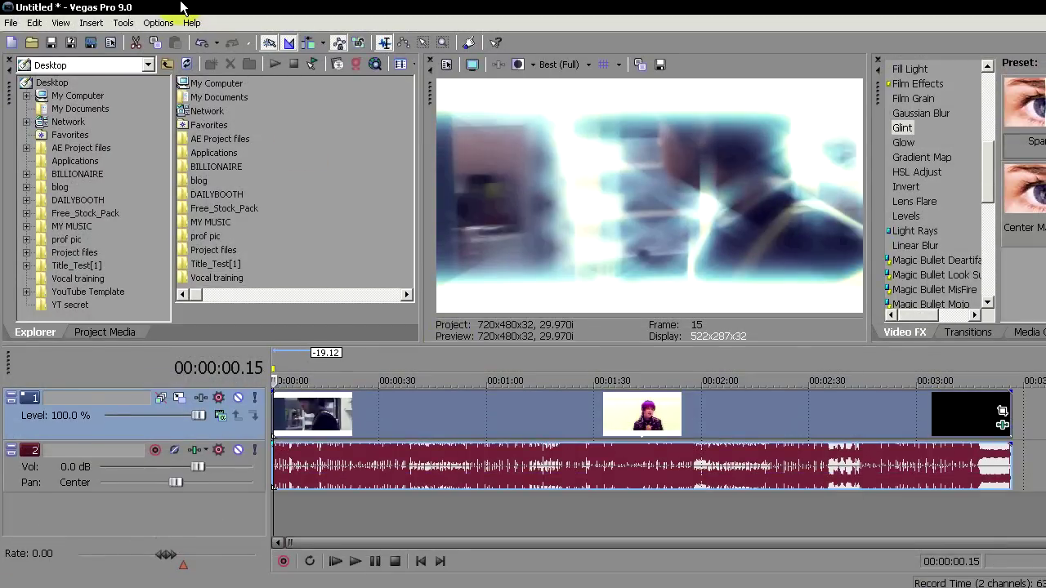
{"action": "left_click", "coordinate": [157, 22]}
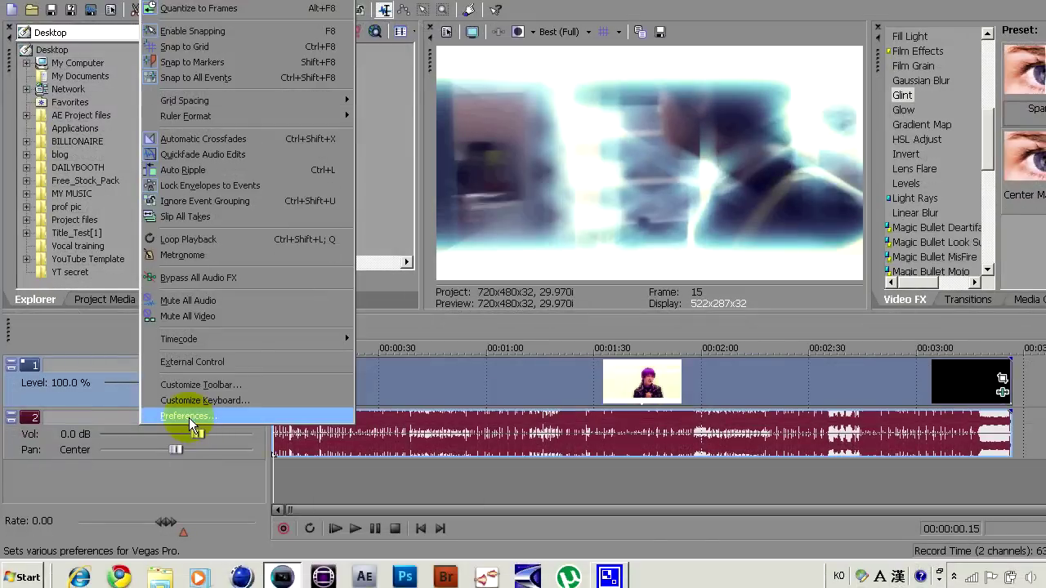
Set Dynamic RAM Preview max to 1000 MB in the Video preferences and accept the warning.
{"action": "left_click", "coordinate": [190, 432]}
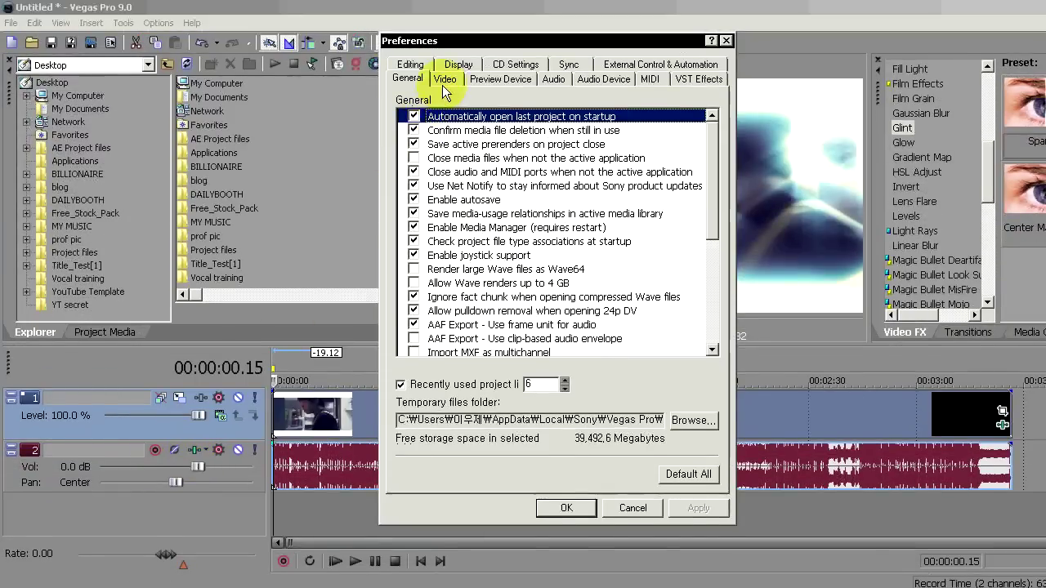
{"action": "left_click", "coordinate": [444, 82]}
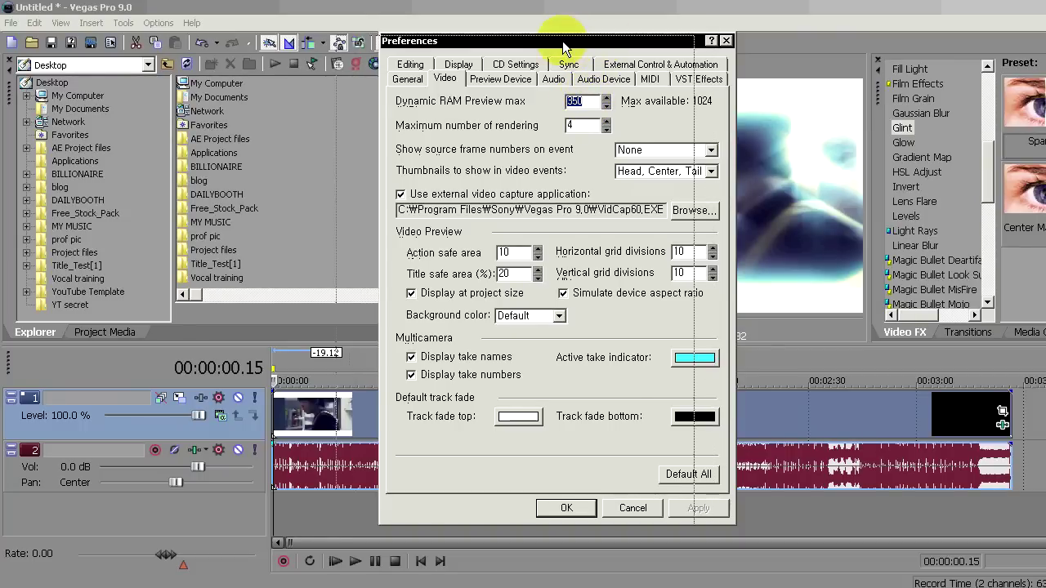
{"action": "left_click_drag", "start_coordinate": [605, 37], "coordinate": [504, 42]}
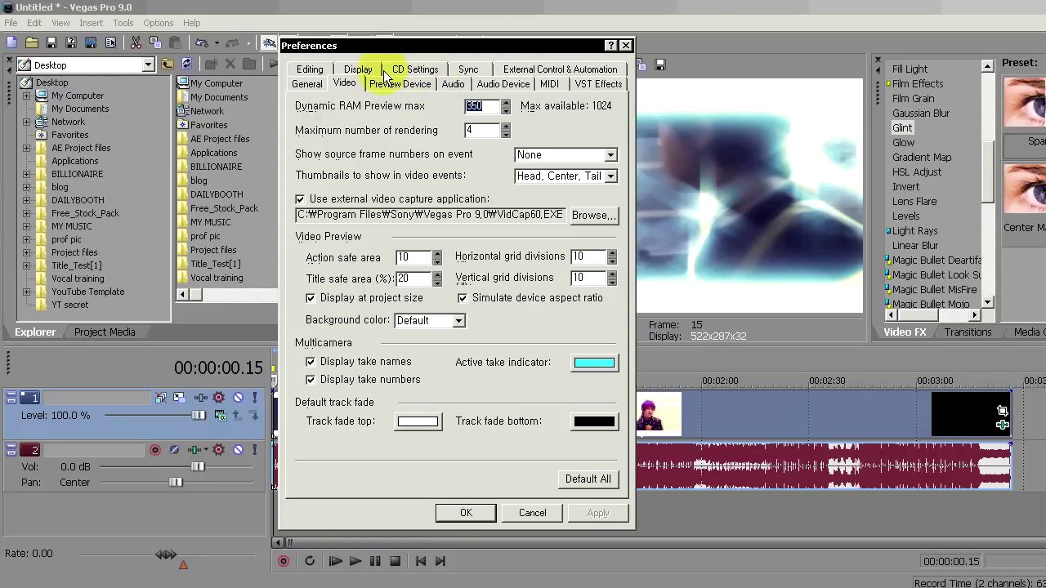
{"action": "left_click_drag", "start_coordinate": [396, 45], "coordinate": [274, 45]}
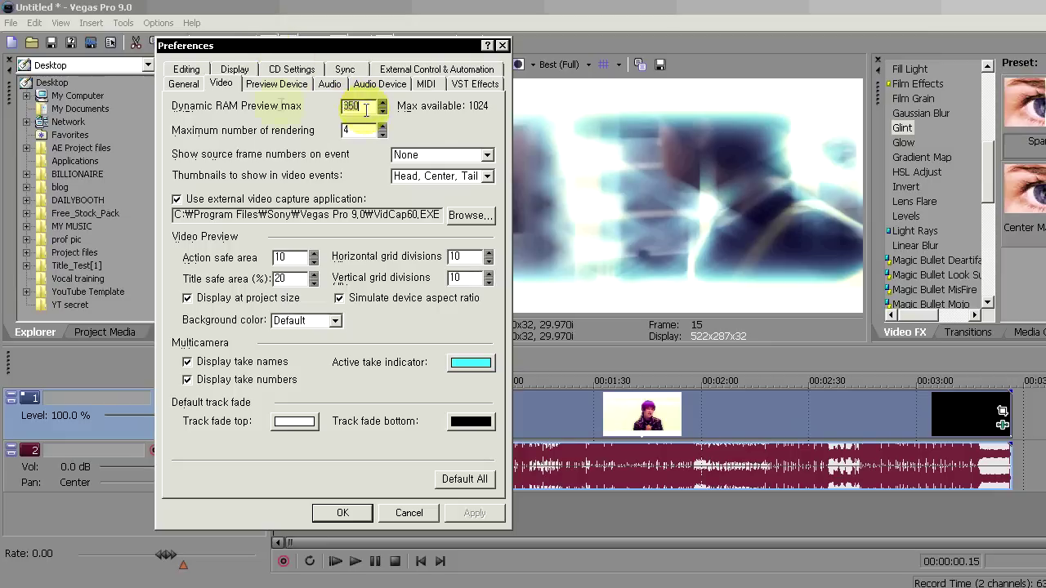
{"action": "type", "text": "1000"}
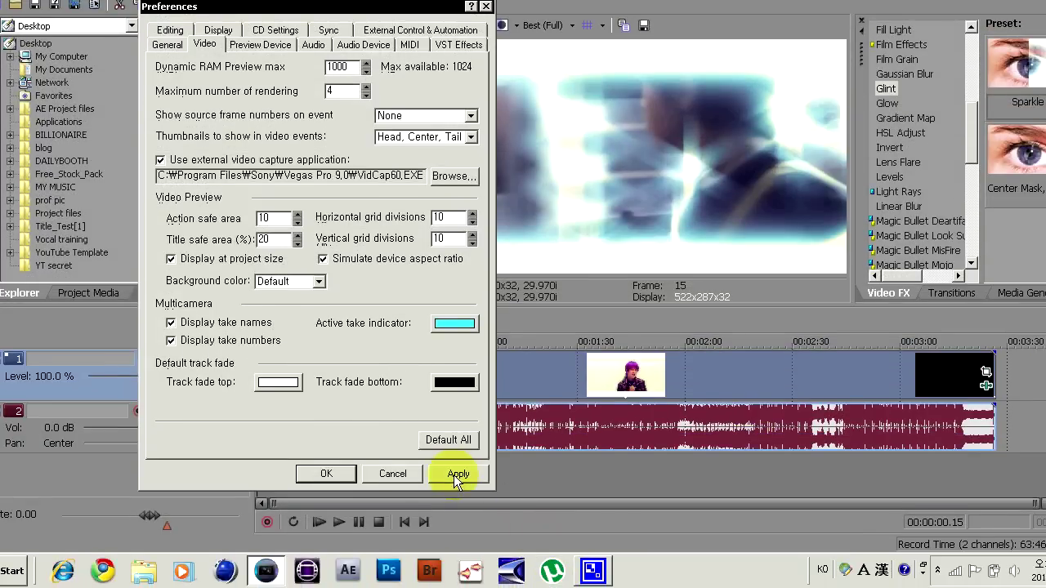
{"action": "left_click", "coordinate": [456, 477]}
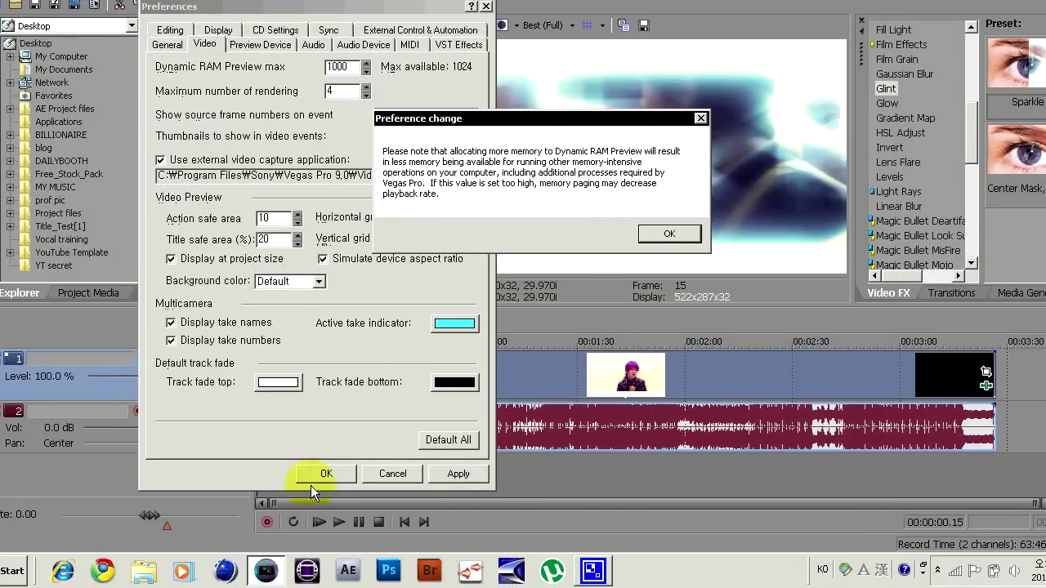
{"action": "left_click", "coordinate": [678, 234]}
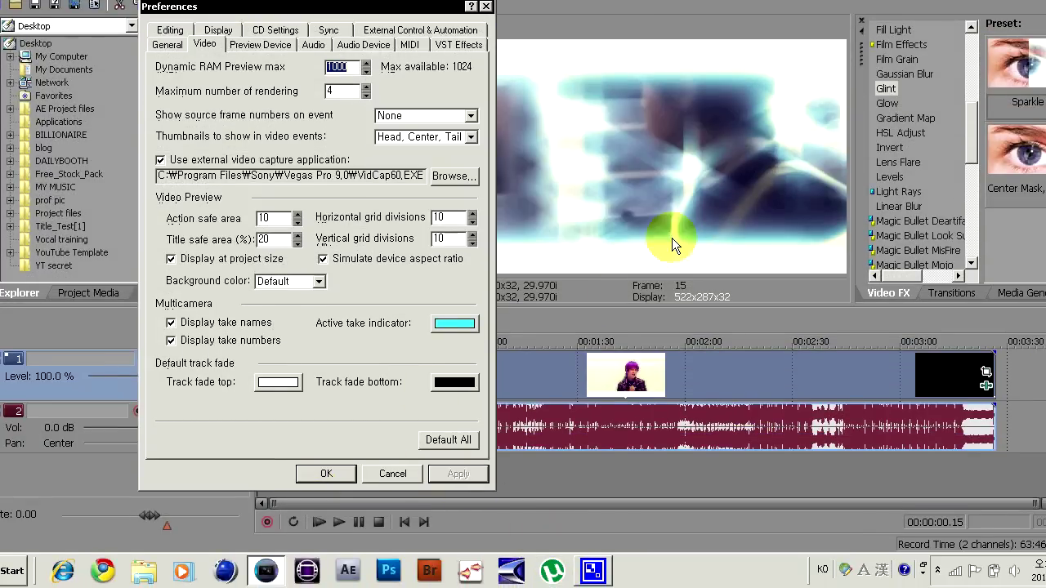
{"action": "left_click", "coordinate": [327, 474]}
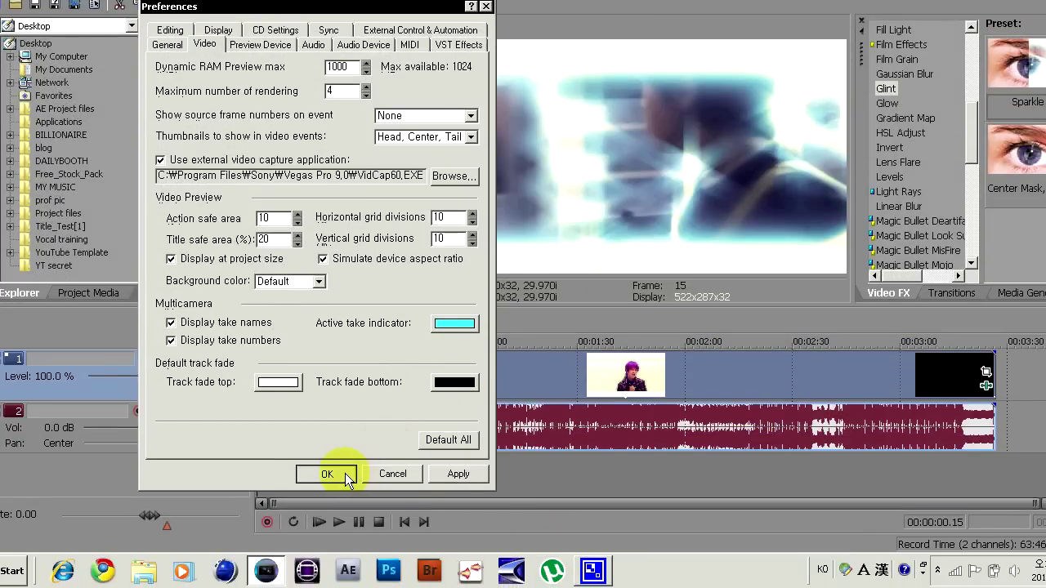
Play the glinted clip, then restart playback from the beginning.
{"action": "key", "text": "space"}
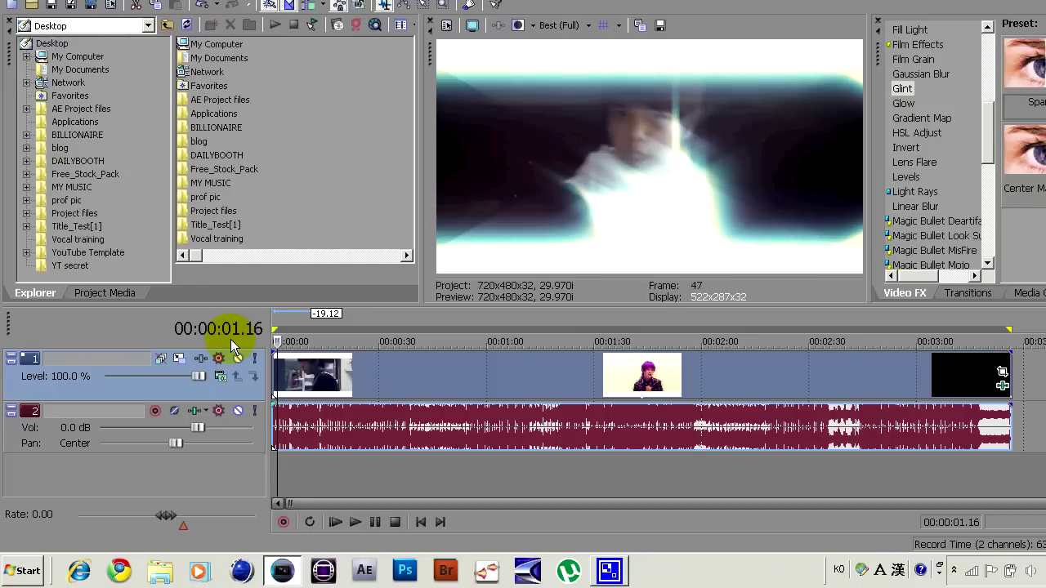
{"action": "key", "text": "space"}
{"action": "key", "text": "space"}
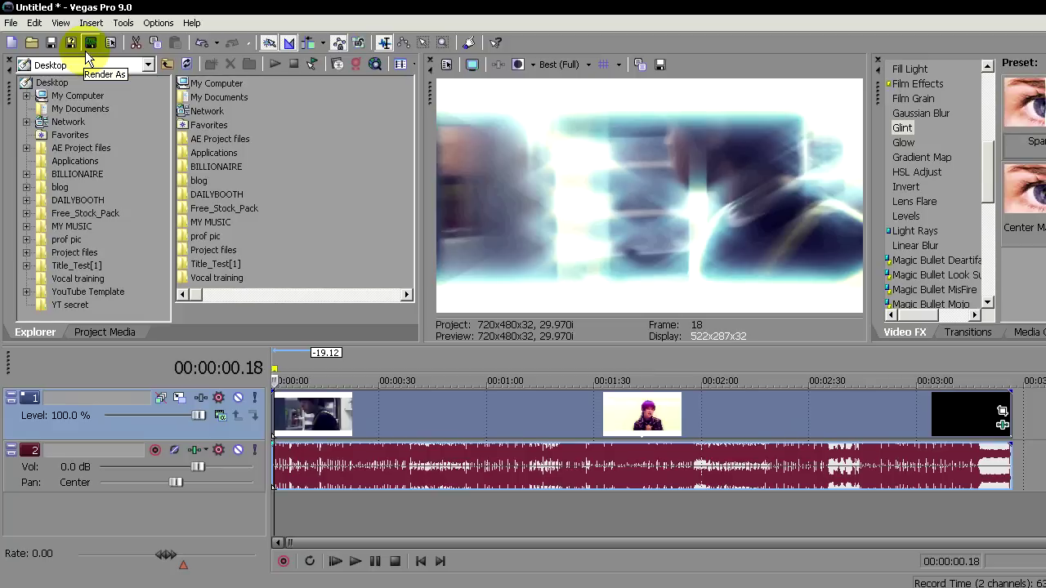
Set Dynamic RAM Preview max to 0 in the Video preferences and confirm.
{"action": "left_click", "coordinate": [154, 24]}
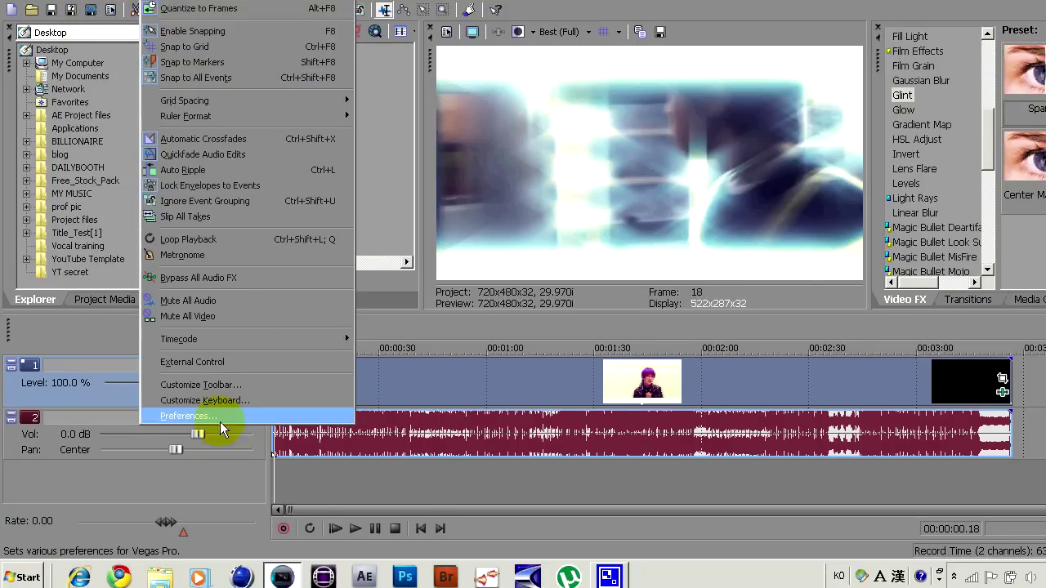
{"action": "left_click", "coordinate": [218, 449]}
{"action": "left_click", "coordinate": [444, 79]}
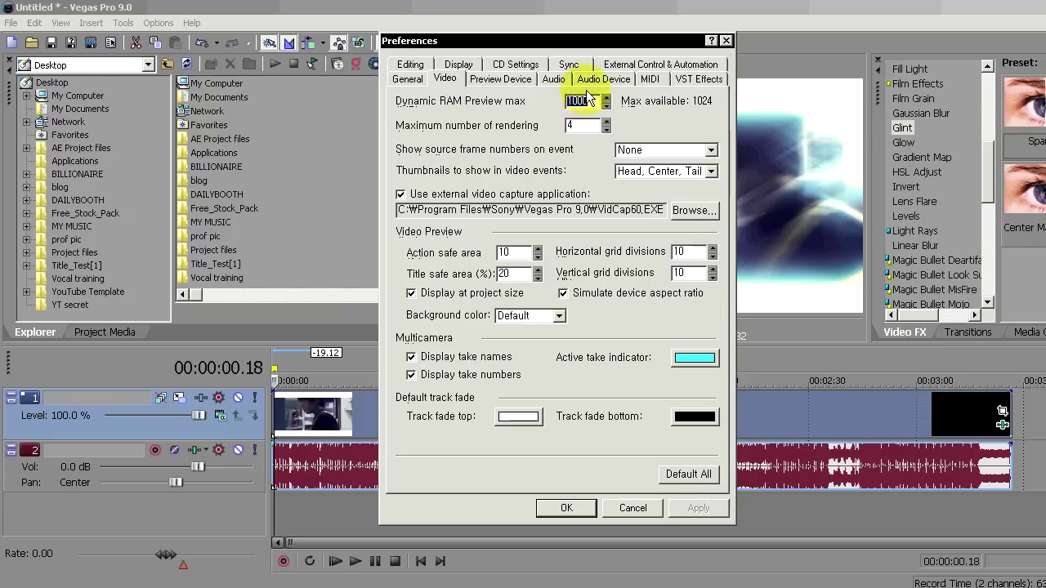
{"action": "type", "text": "0"}
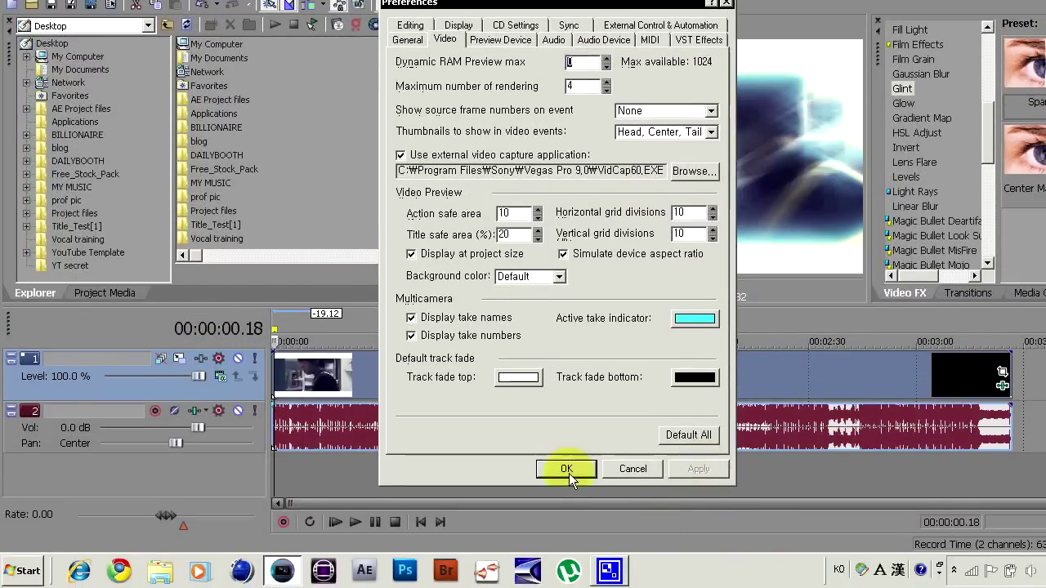
{"action": "left_click", "coordinate": [566, 470]}
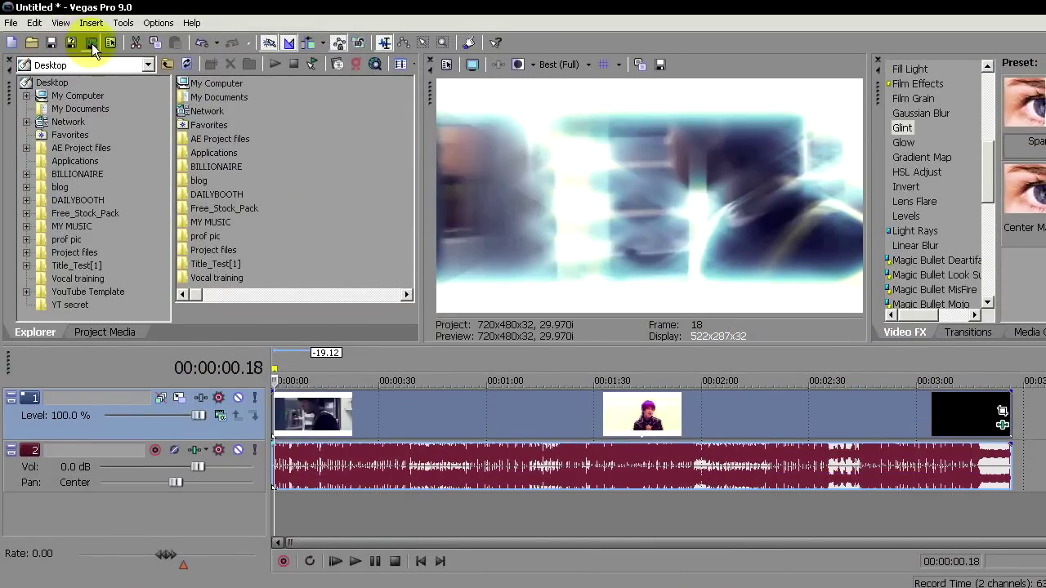
Close the accidentally opened Render As dialog and return to the Options menu.
{"action": "left_click", "coordinate": [91, 44]}
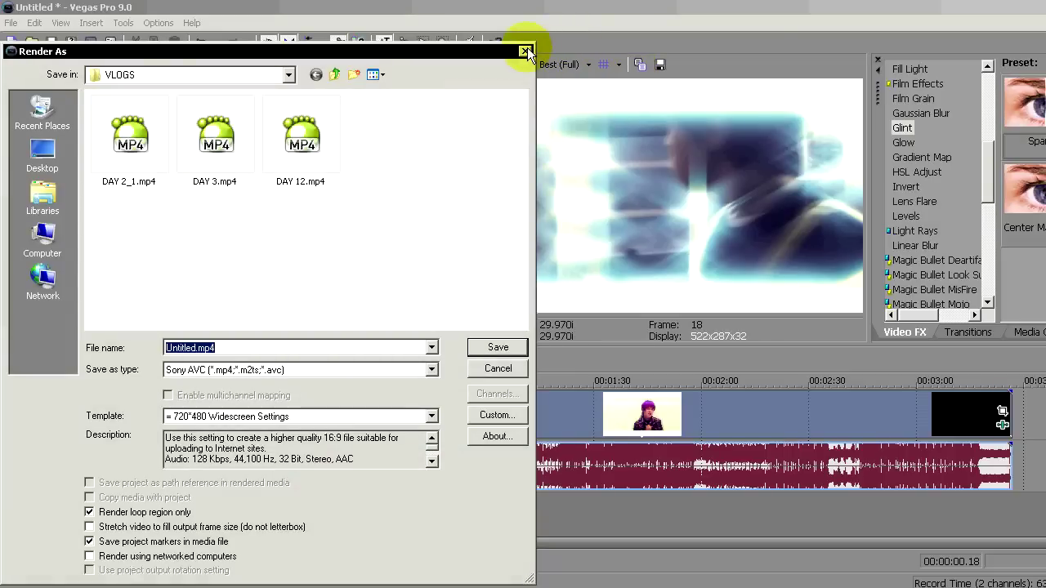
{"action": "left_click", "coordinate": [525, 51]}
{"action": "left_click", "coordinate": [147, 25]}
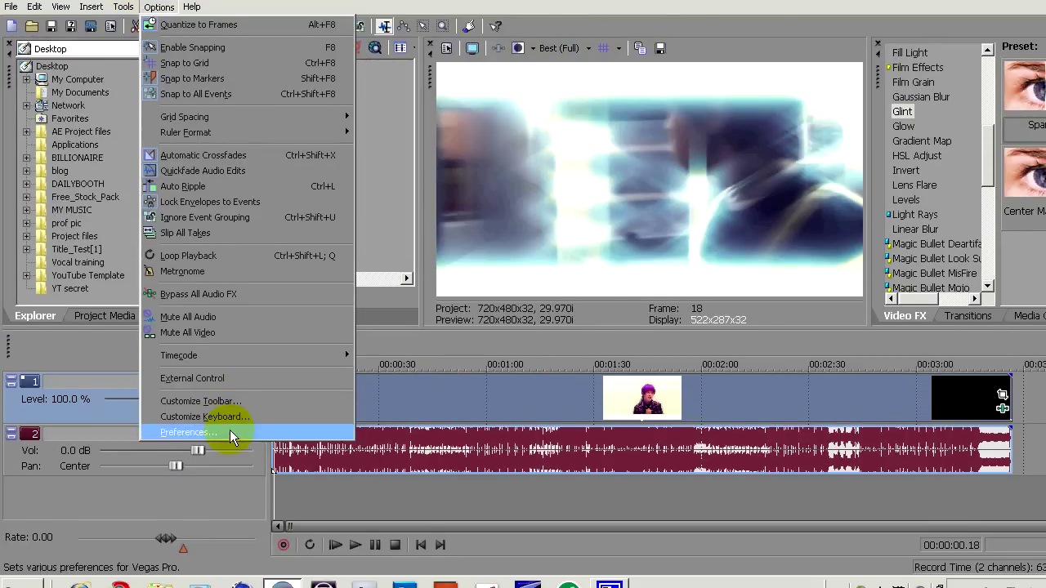
Enter 1000 as the Dynamic RAM Preview max in the Video preferences.
{"action": "left_click", "coordinate": [230, 448]}
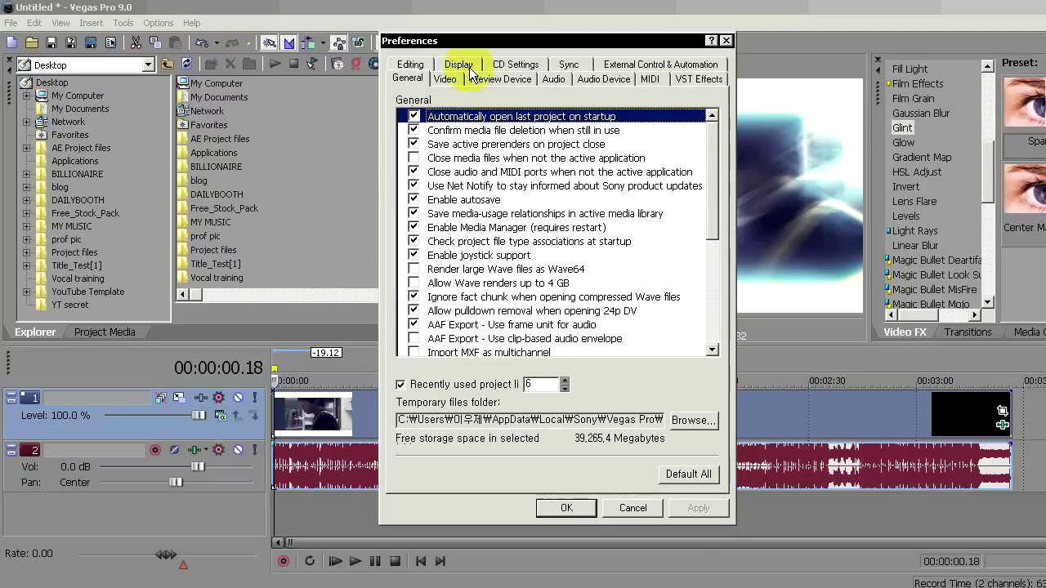
{"action": "left_click", "coordinate": [445, 79]}
{"action": "left_click", "coordinate": [564, 106]}
{"action": "type", "text": "1"}
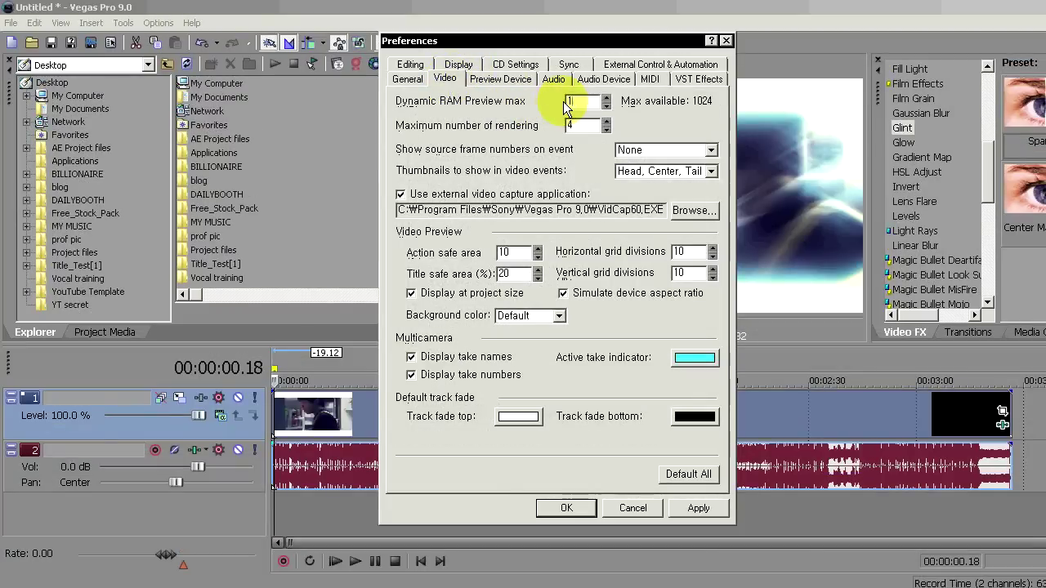
{"action": "type", "text": "000"}
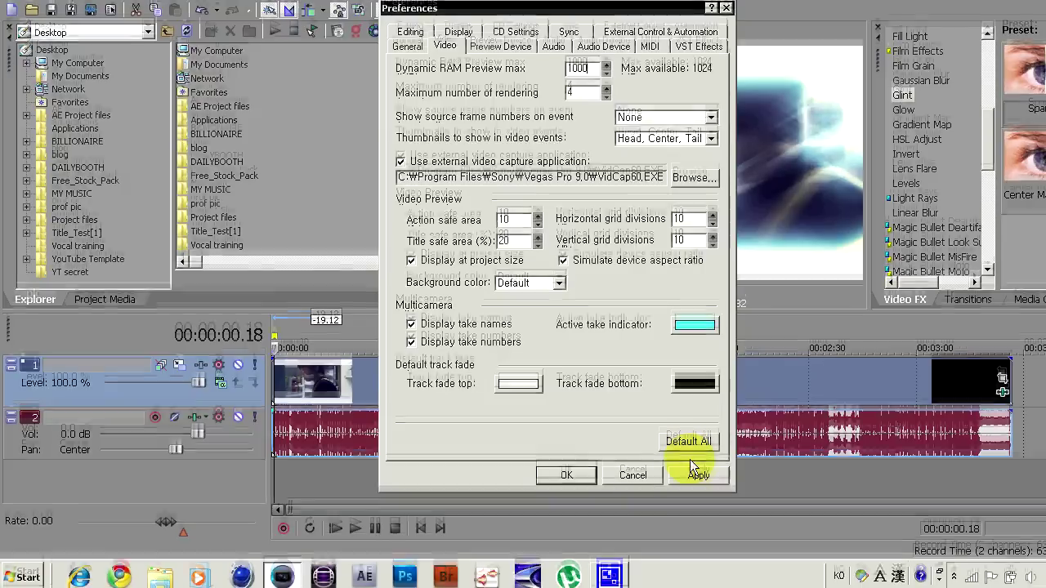
Apply the 1000 MB limit past the memory warning, then restore all preferences to defaults.
{"action": "left_click", "coordinate": [690, 466]}
{"action": "left_click", "coordinate": [680, 237]}
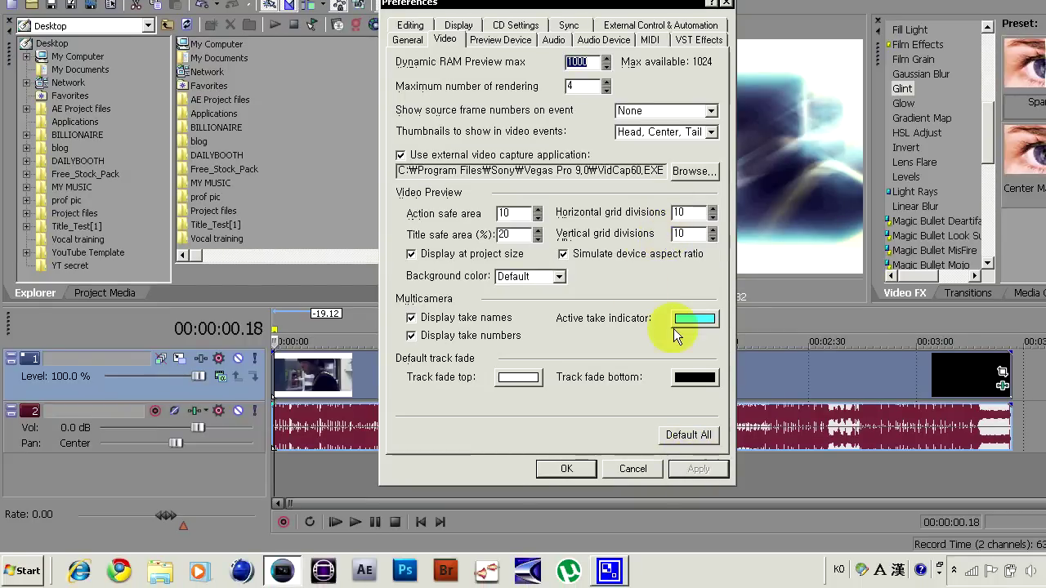
{"action": "left_click", "coordinate": [687, 435]}
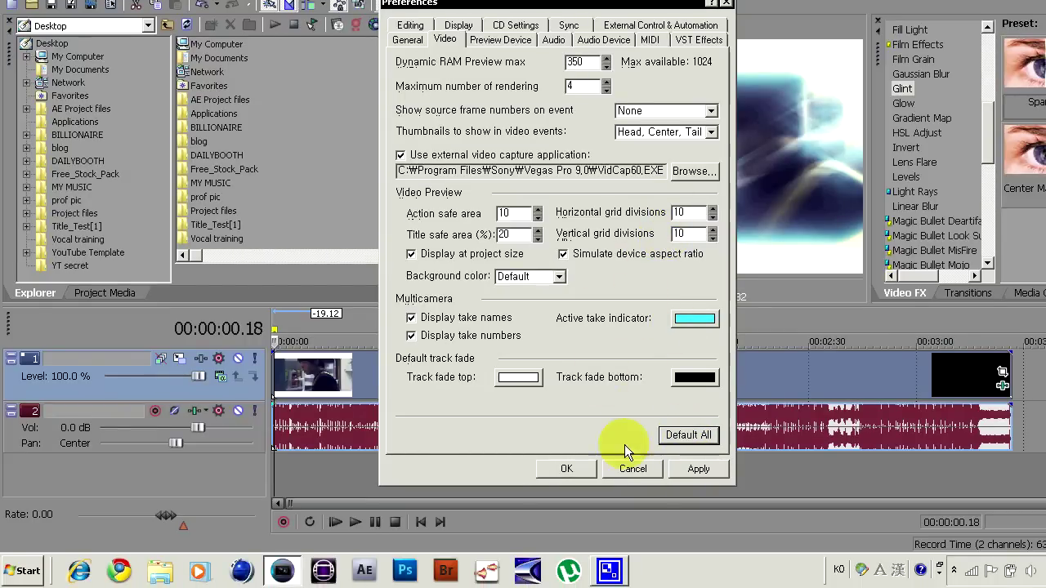
{"action": "left_click", "coordinate": [564, 471]}
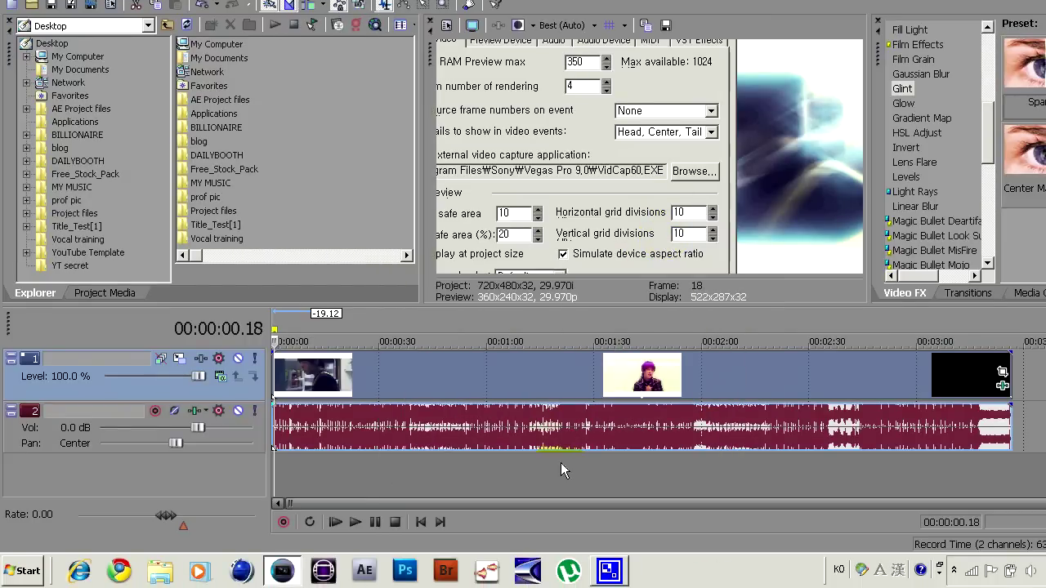
Move the timeline cursor to 00:01:06.13 to show the bright glinting frame.
{"action": "left_click", "coordinate": [509, 446]}
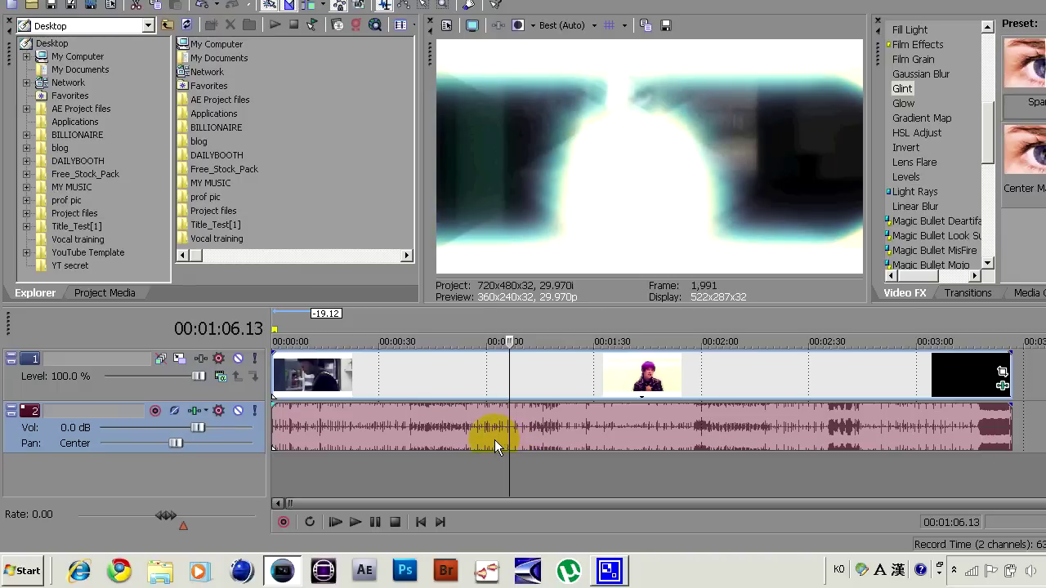